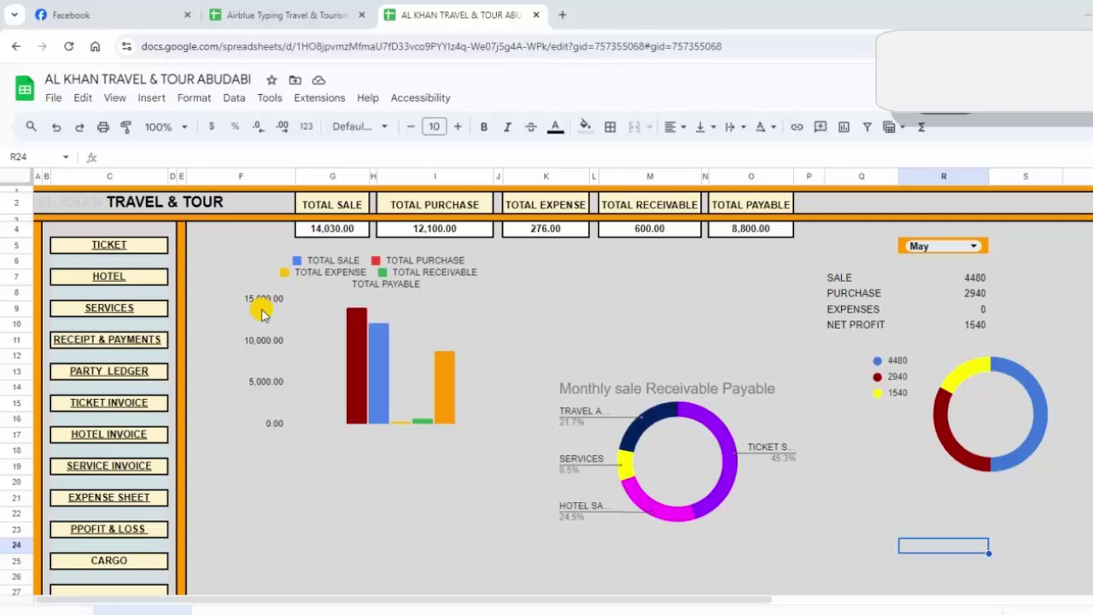
Visit the TICKET booking sheet, scroll across it, and return to the dashboard
left_click(94, 244)
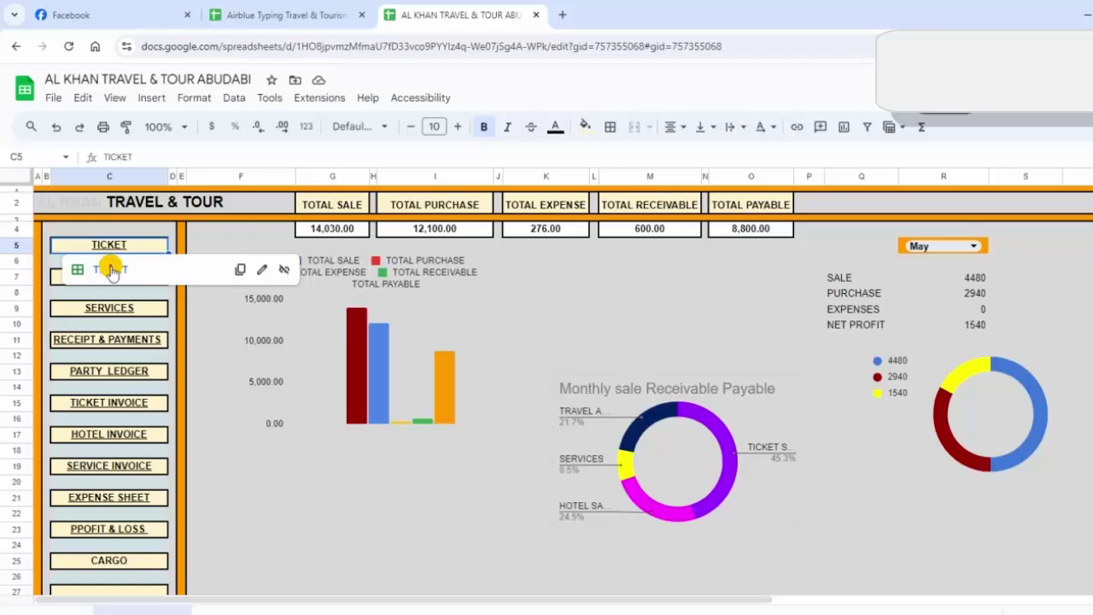
left_click(111, 270)
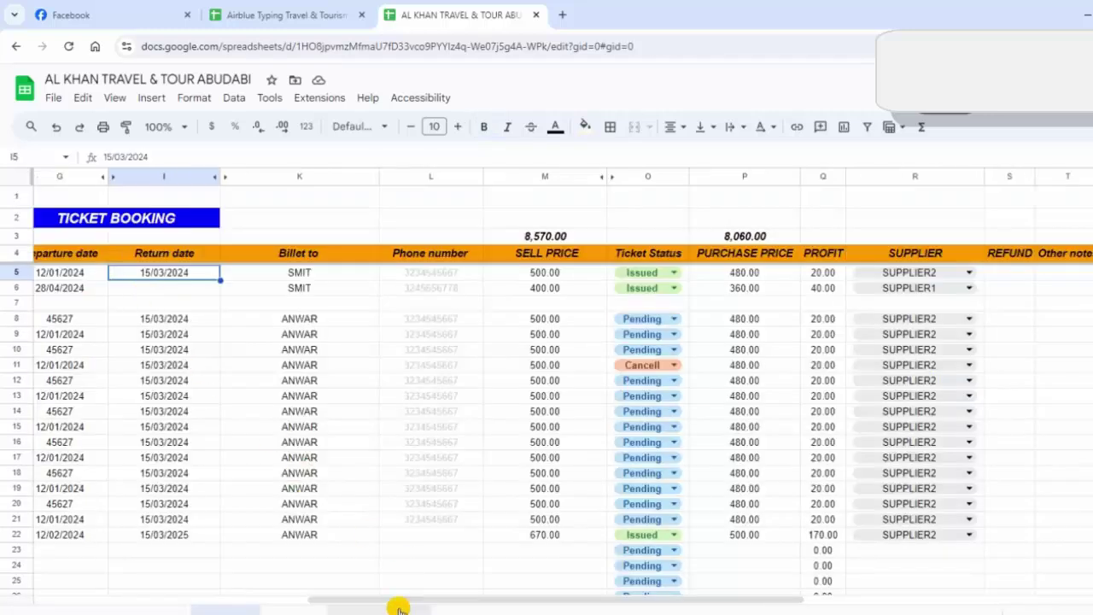
left_click_drag(397, 603, 126, 603)
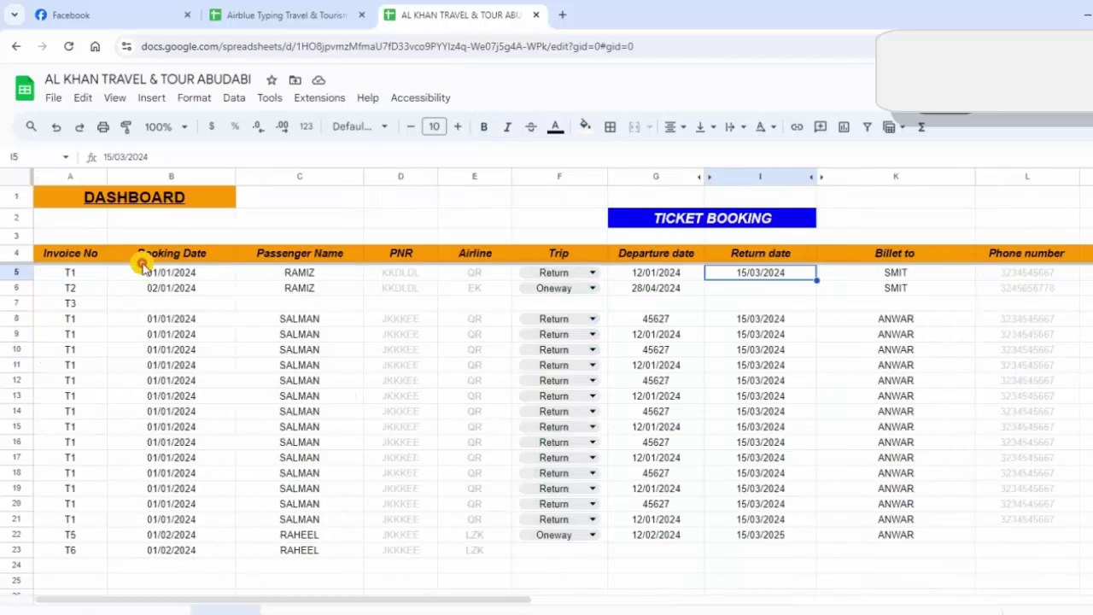
left_click(146, 201)
left_click(120, 225)
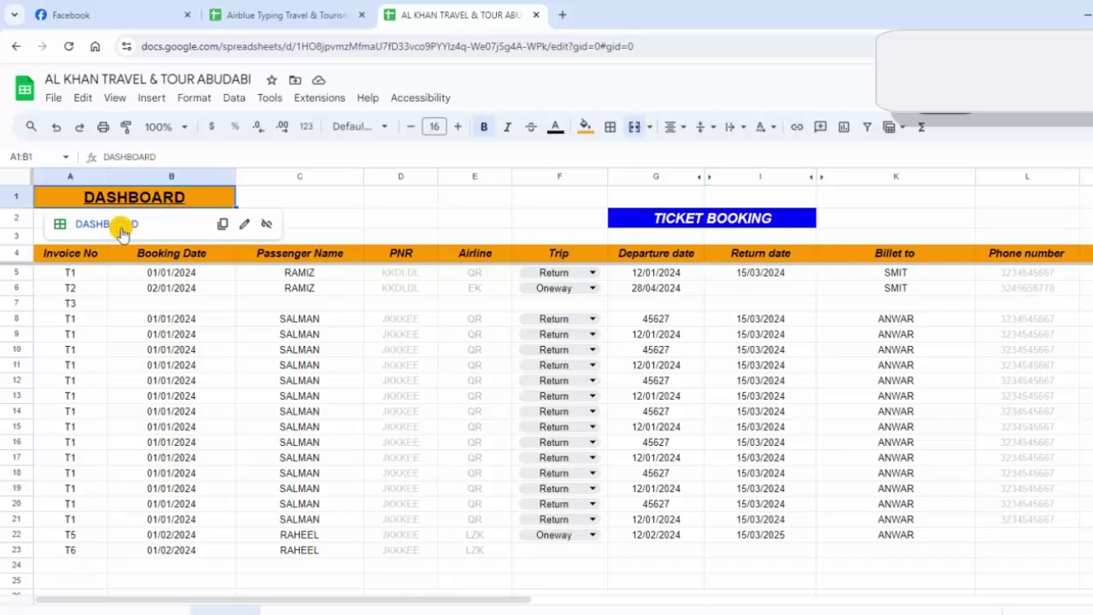
Visit the HOTEL booking sheet, scroll across it, and return to the dashboard
left_click(117, 280)
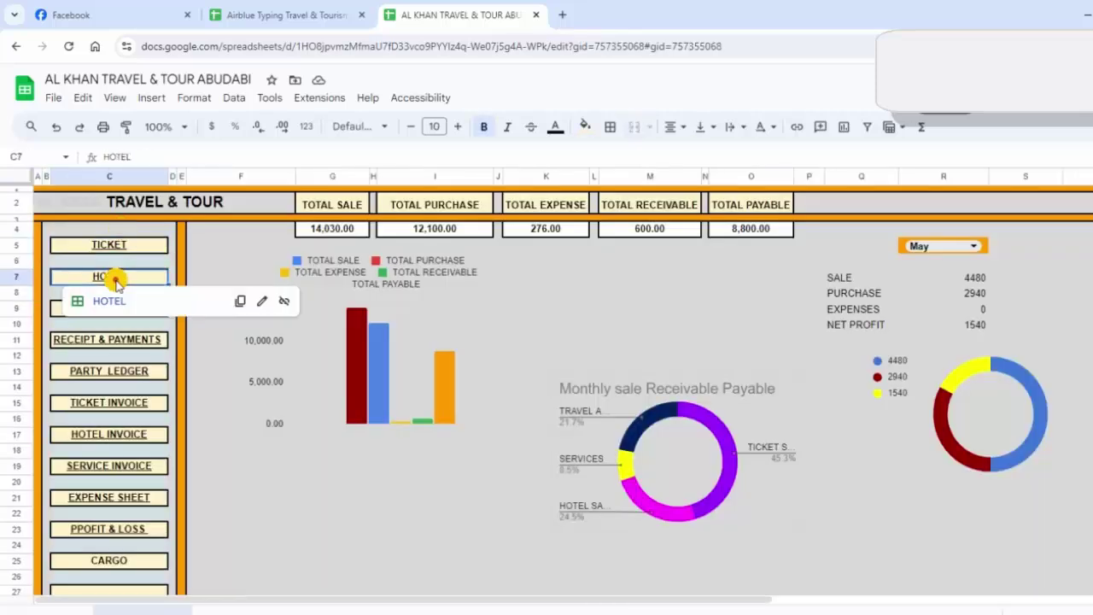
left_click(116, 300)
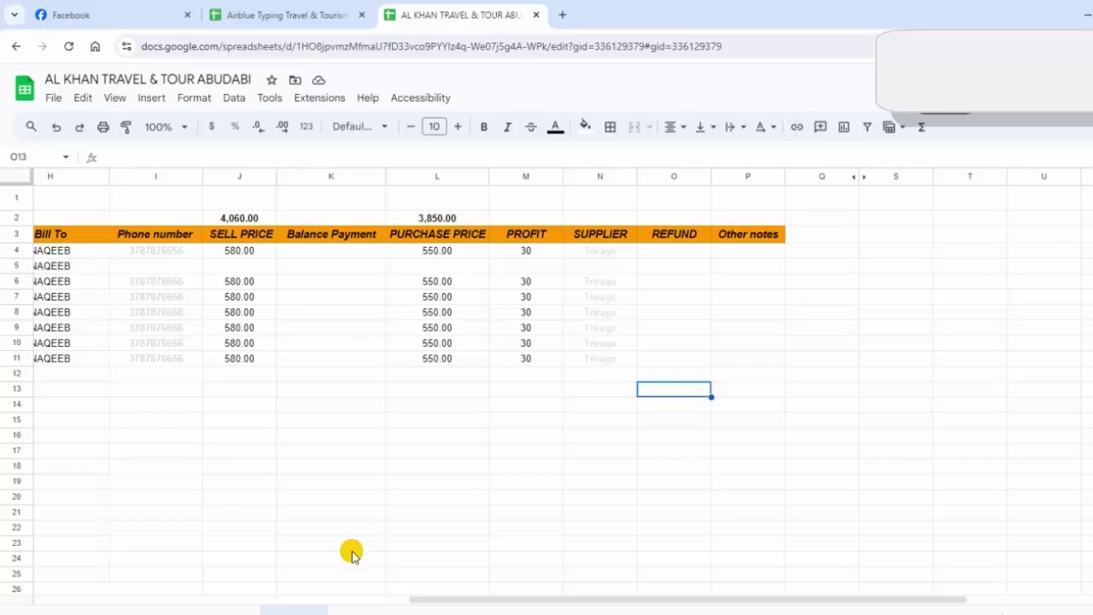
left_click_drag(440, 602, 7, 605)
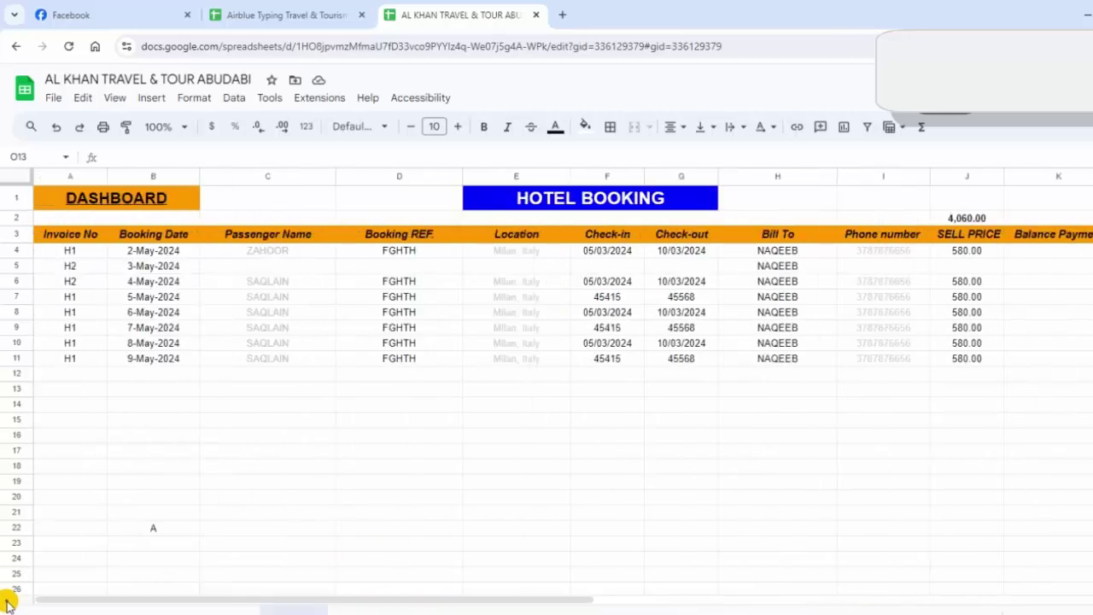
left_click(66, 209)
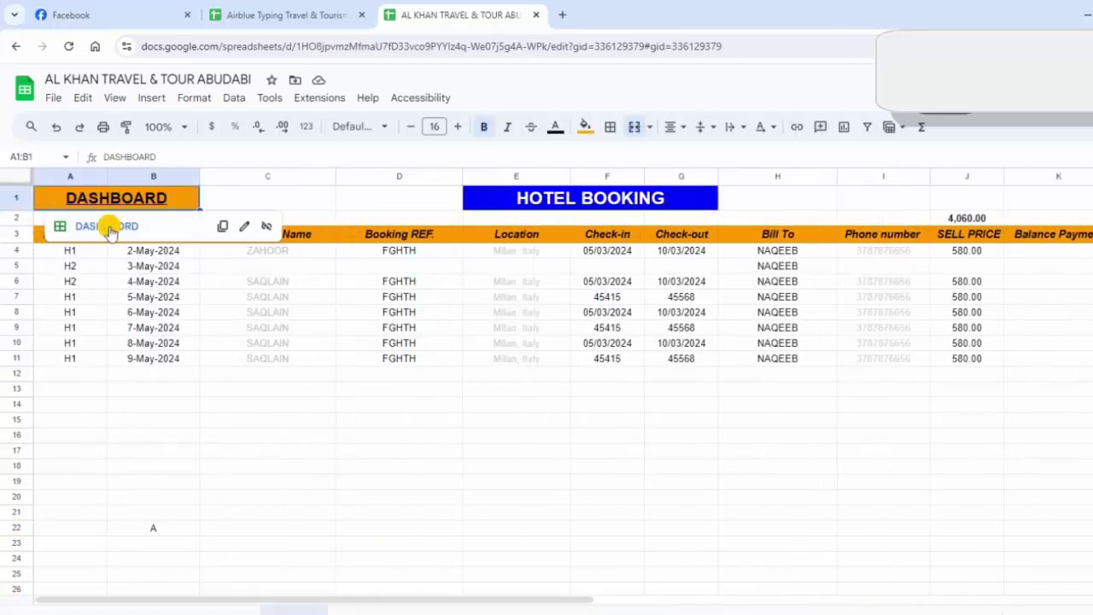
left_click(107, 223)
Visit the SERVICES sheet and come back to the dashboard
left_click(114, 311)
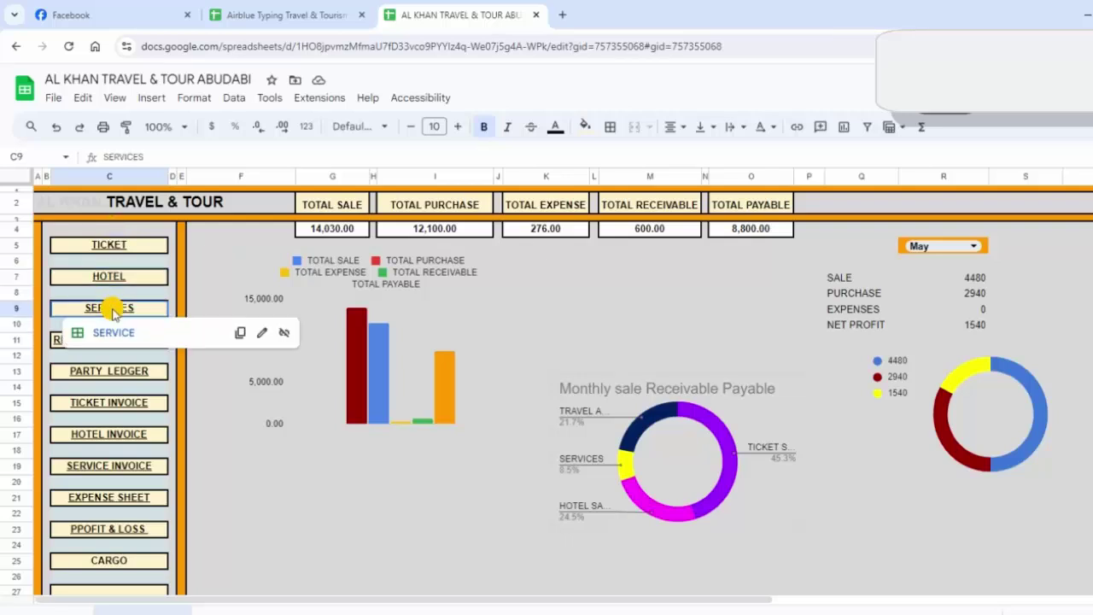
left_click(114, 333)
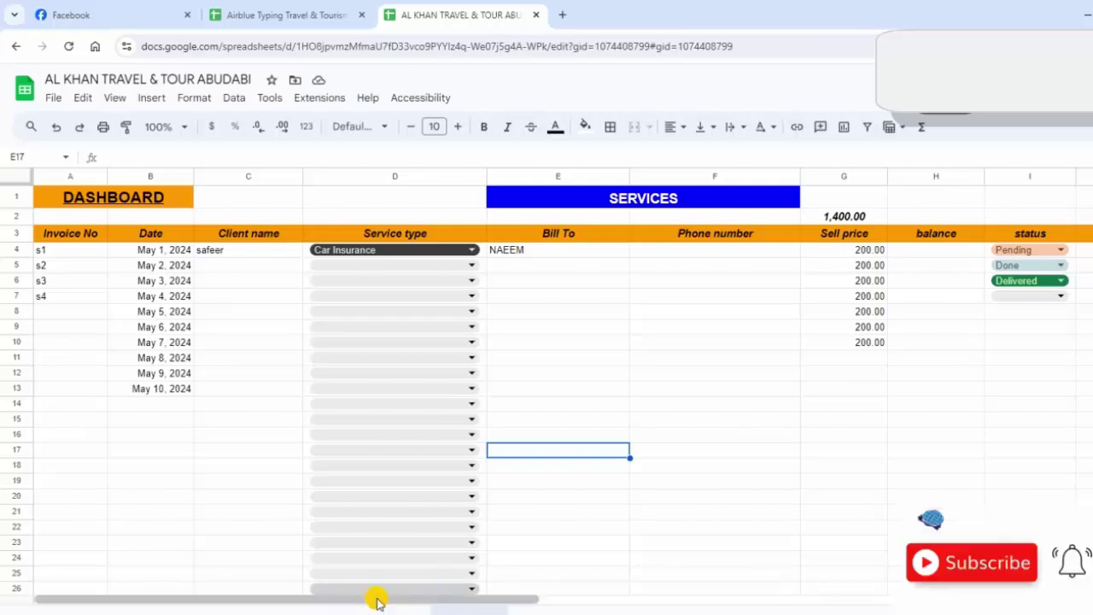
left_click_drag(376, 602, 346, 571)
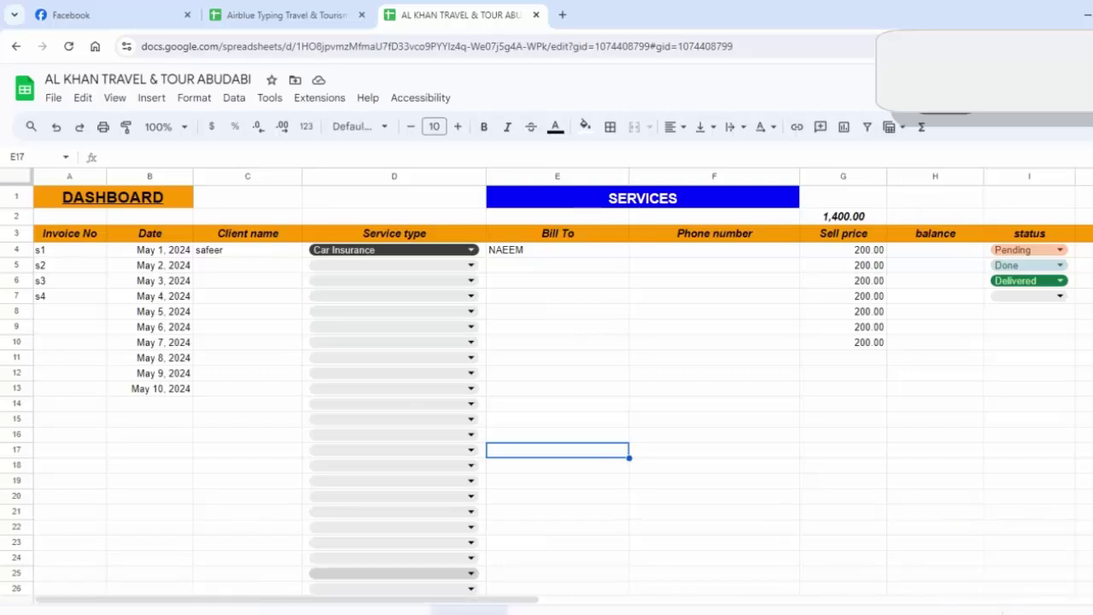
left_click(113, 199)
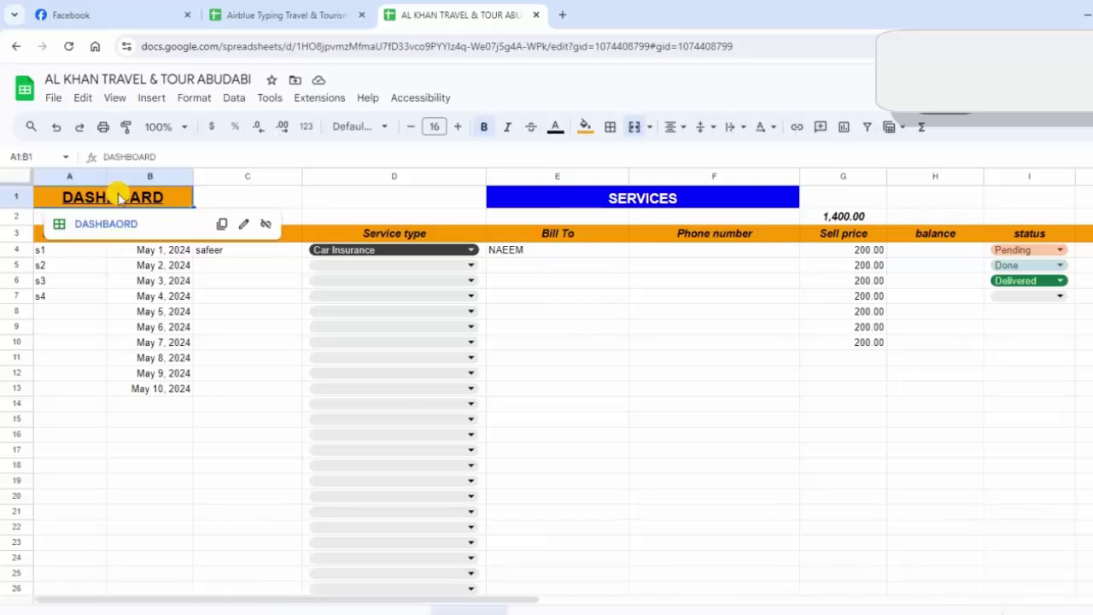
left_click(114, 225)
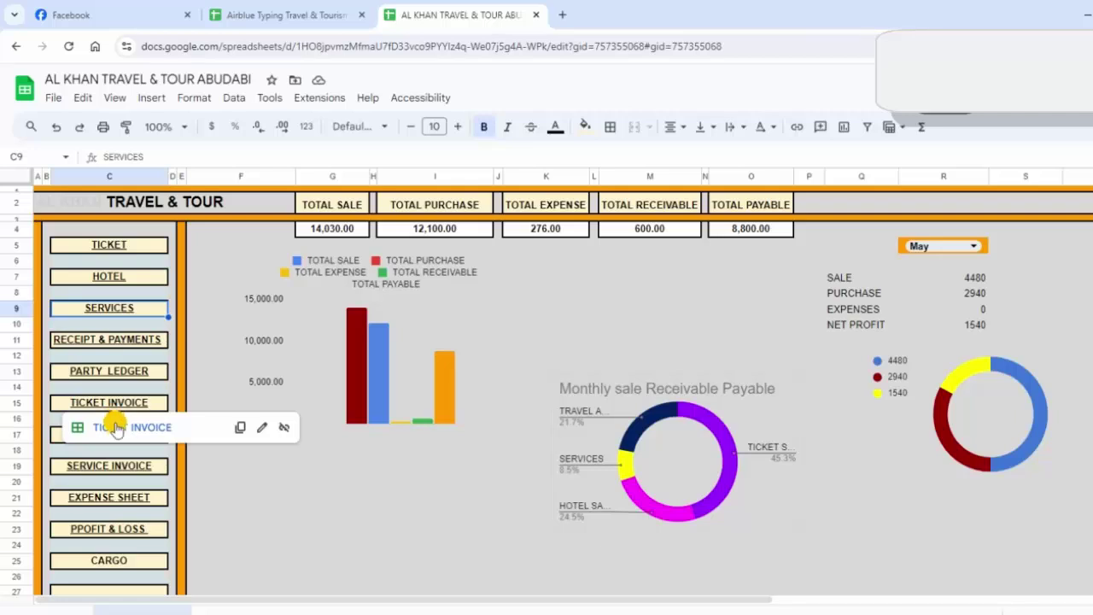
Review the Ticket Invoice sheet's invoice number list, leaving it unchanged, and return to the dashboard
left_click(117, 430)
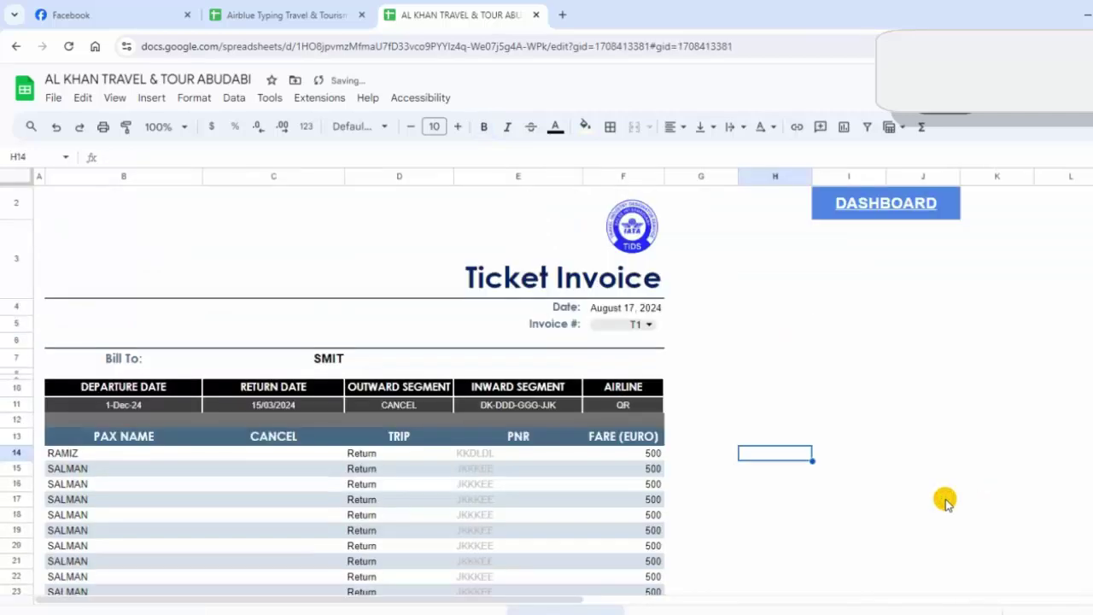
left_click(946, 501)
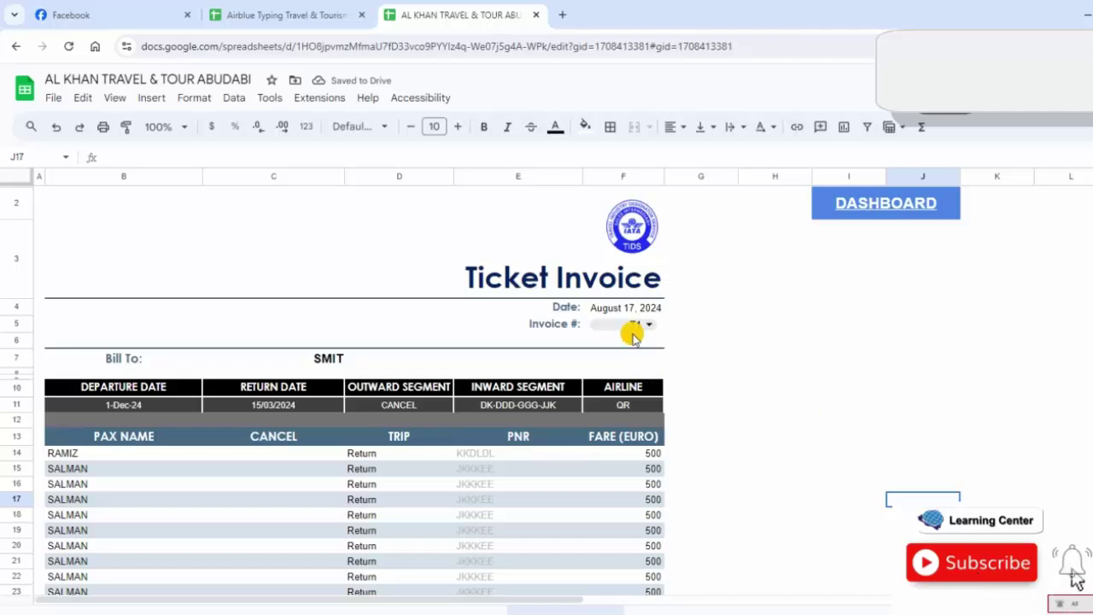
left_click(646, 325)
left_click(749, 362)
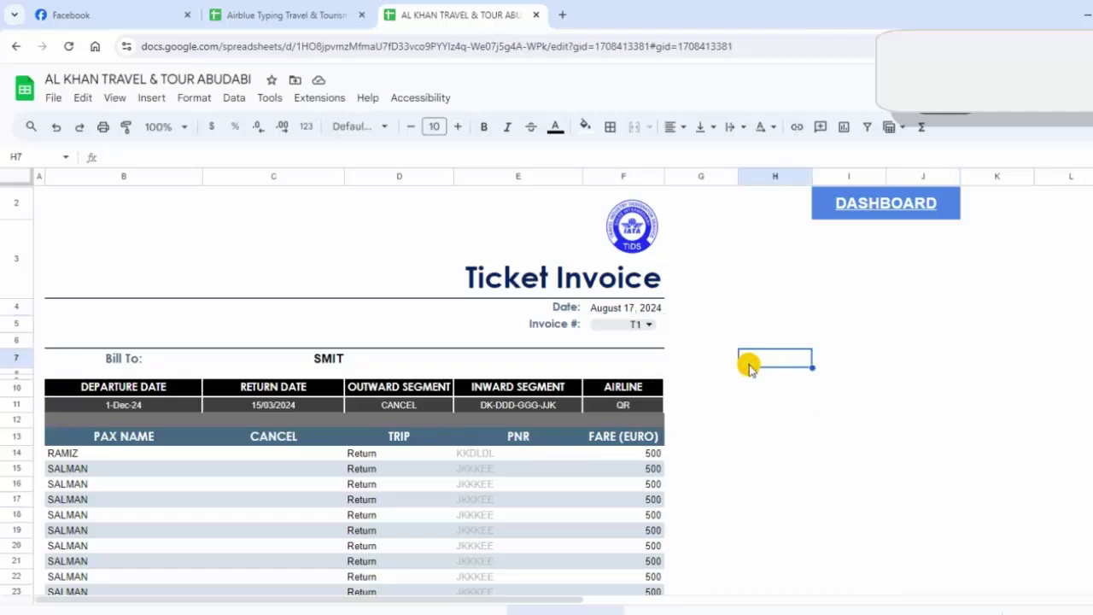
left_click(883, 205)
left_click(884, 235)
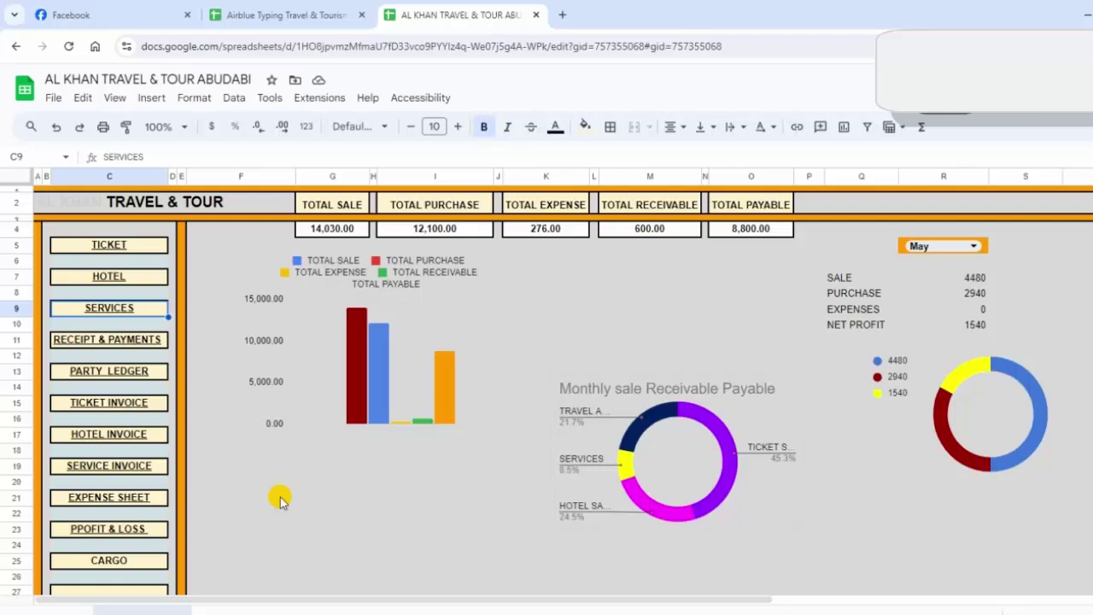
Unhide and open RECEIPT & PAYMENTS, select table A4:E15, and set invoice T1's account to CASH
left_click(128, 366)
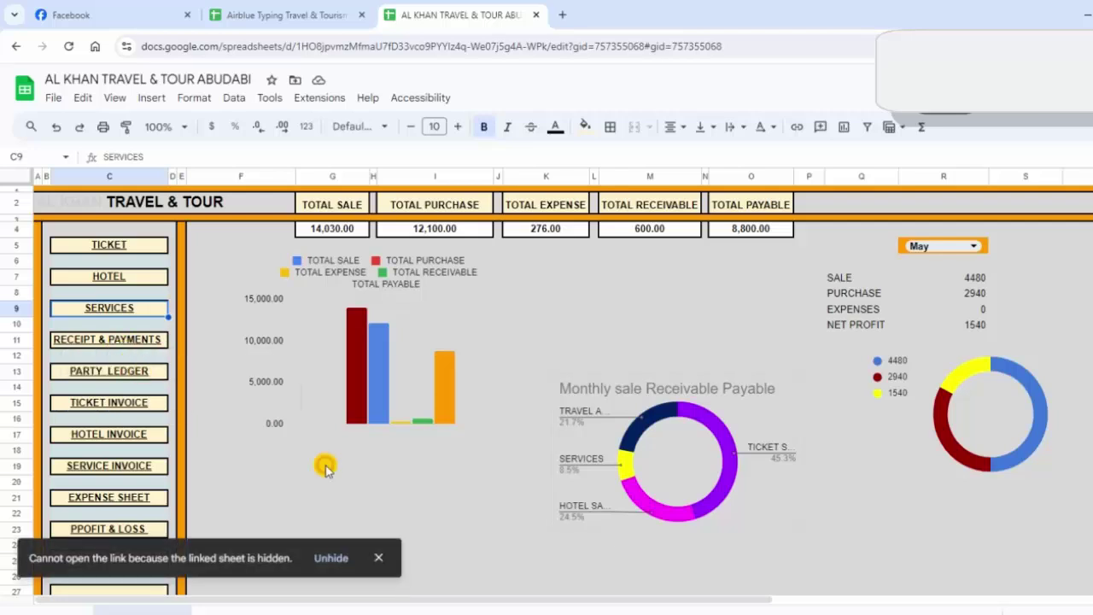
left_click(339, 556)
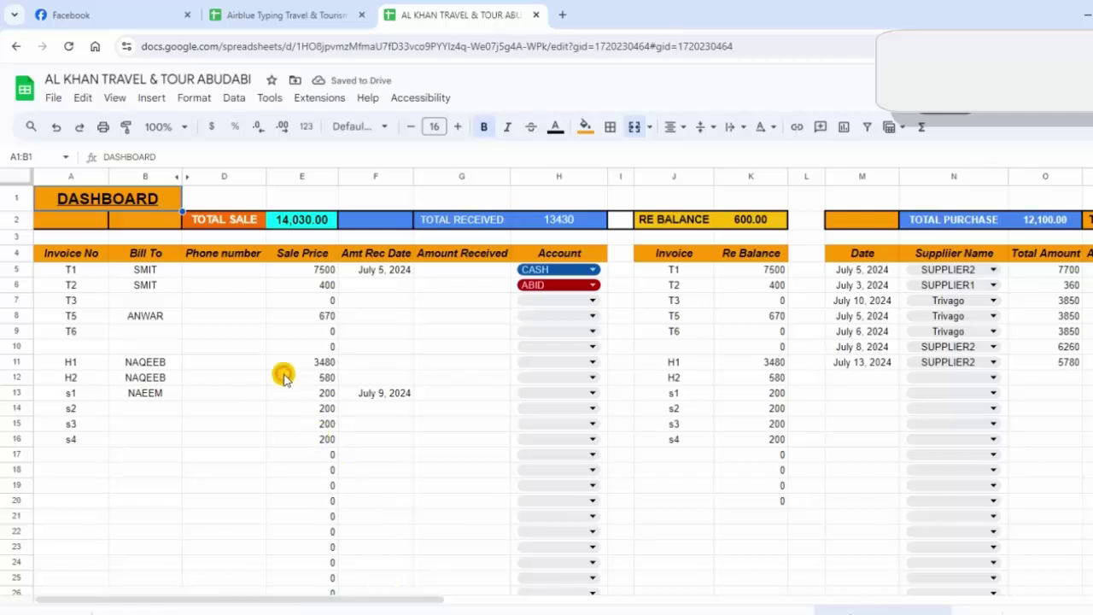
left_click(72, 255)
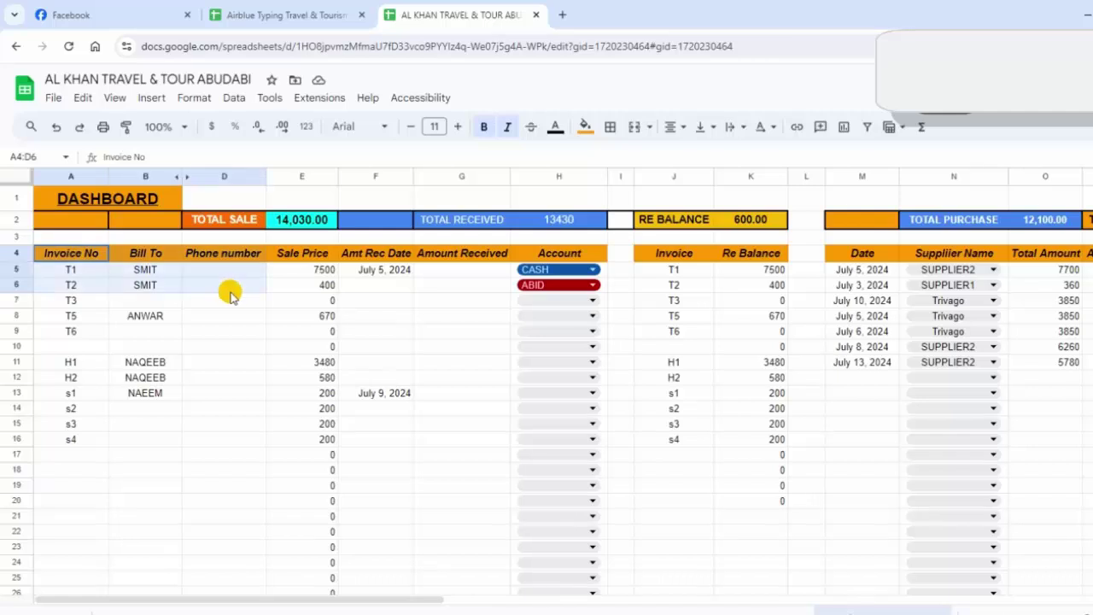
left_click_drag(73, 254, 316, 424)
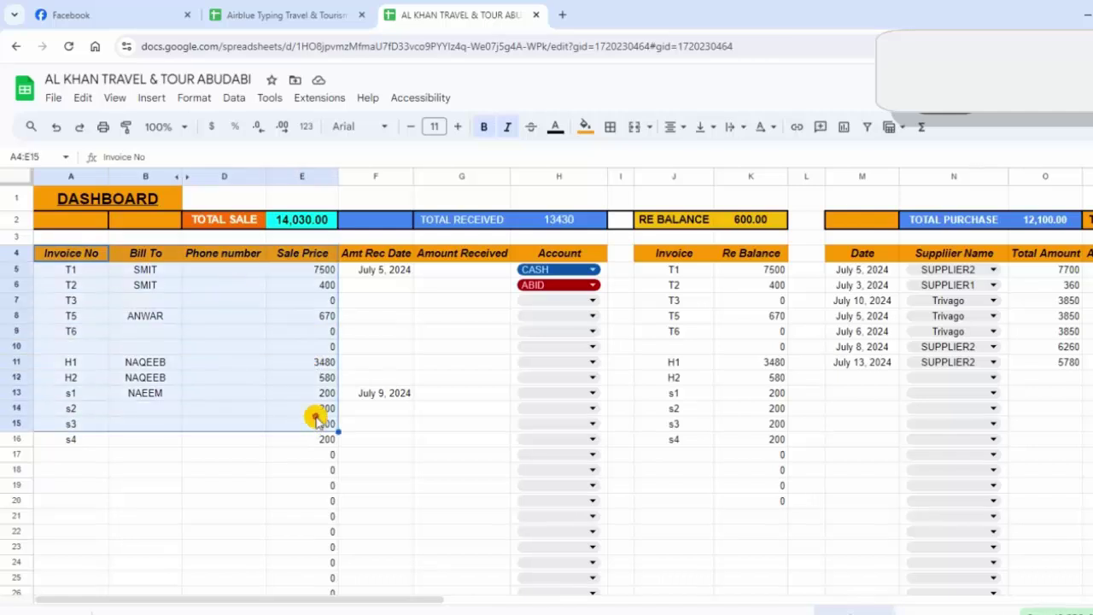
left_click(462, 280)
left_click(567, 271)
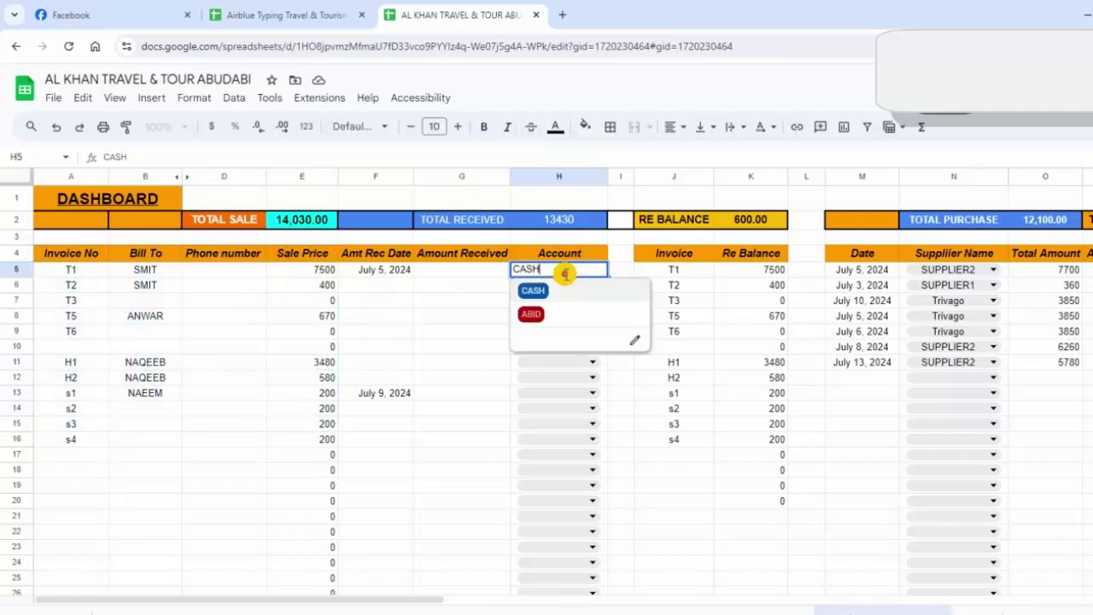
left_click(626, 272)
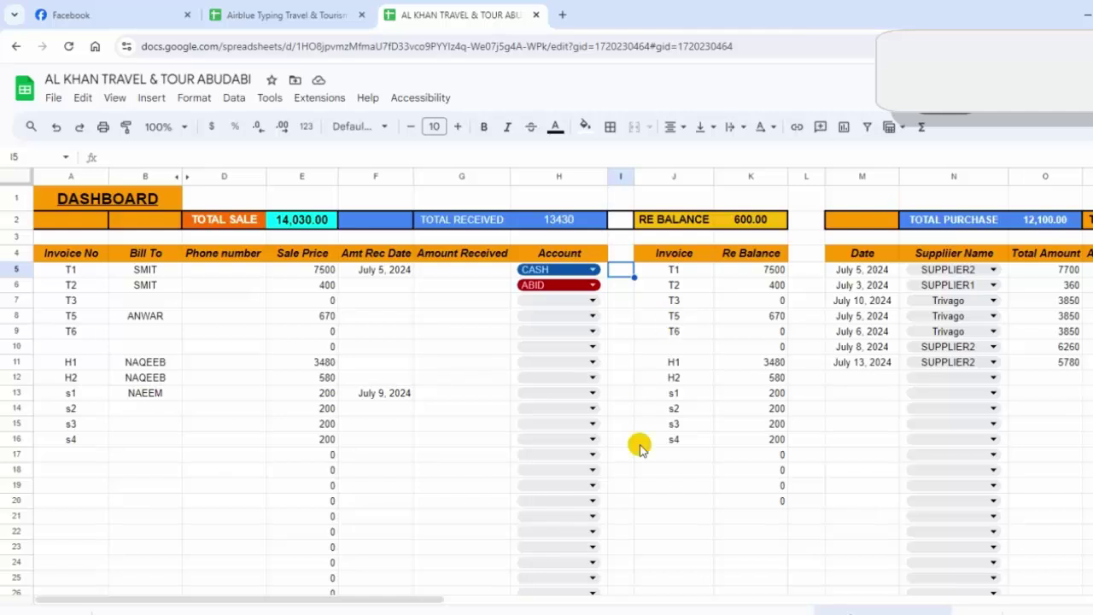
Check the supplier purchases, leaving SUPPLIER1's account unchanged, then return to the dashboard with Ctrl+Shift+Page Up
left_click_drag(405, 601, 577, 602)
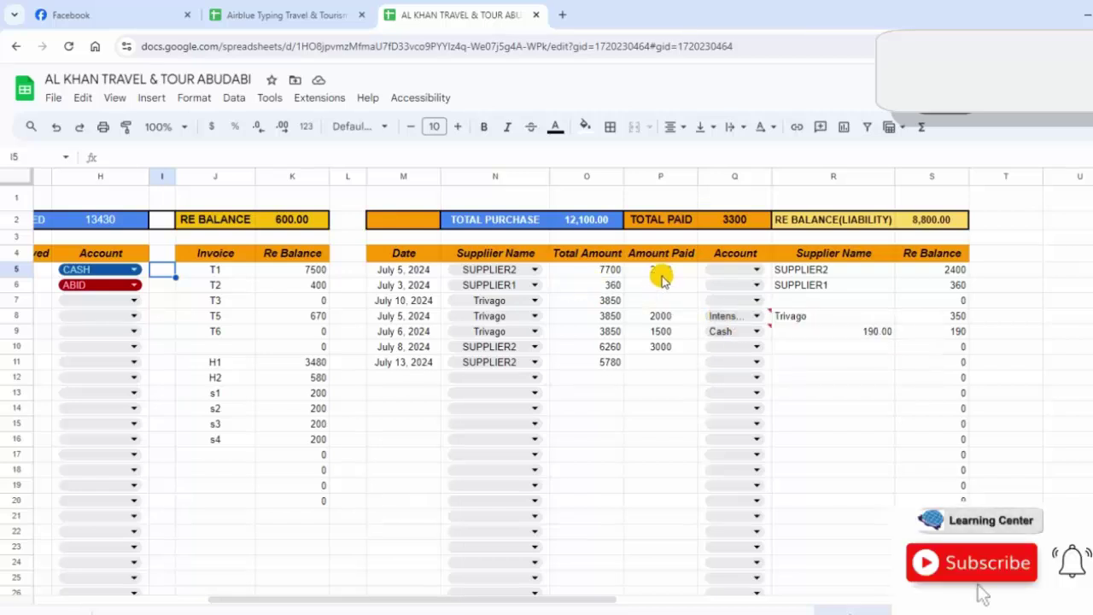
left_click(737, 288)
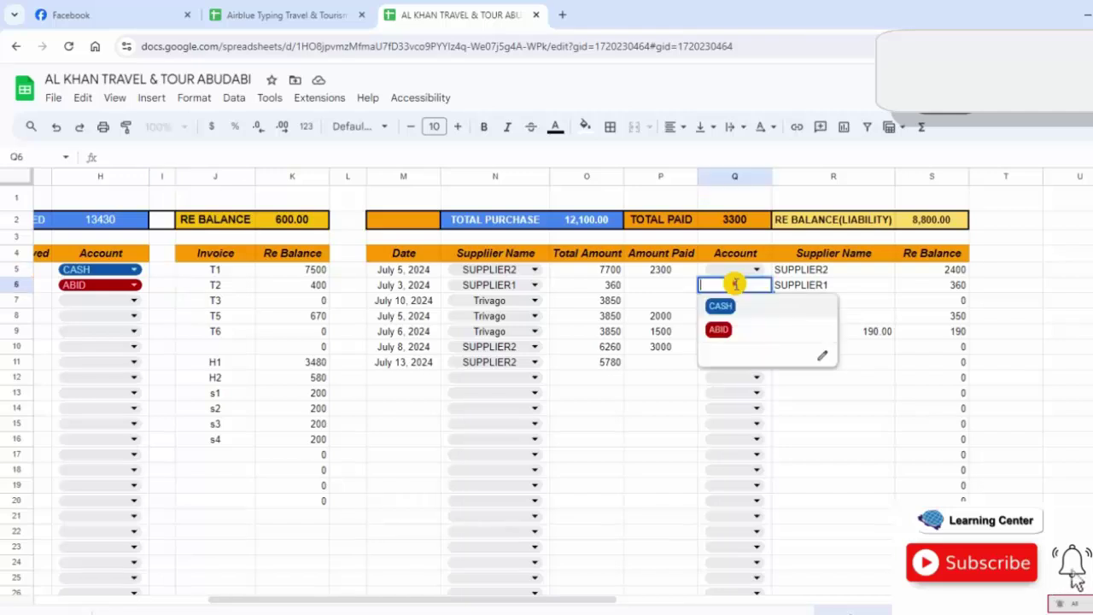
left_click(1015, 302)
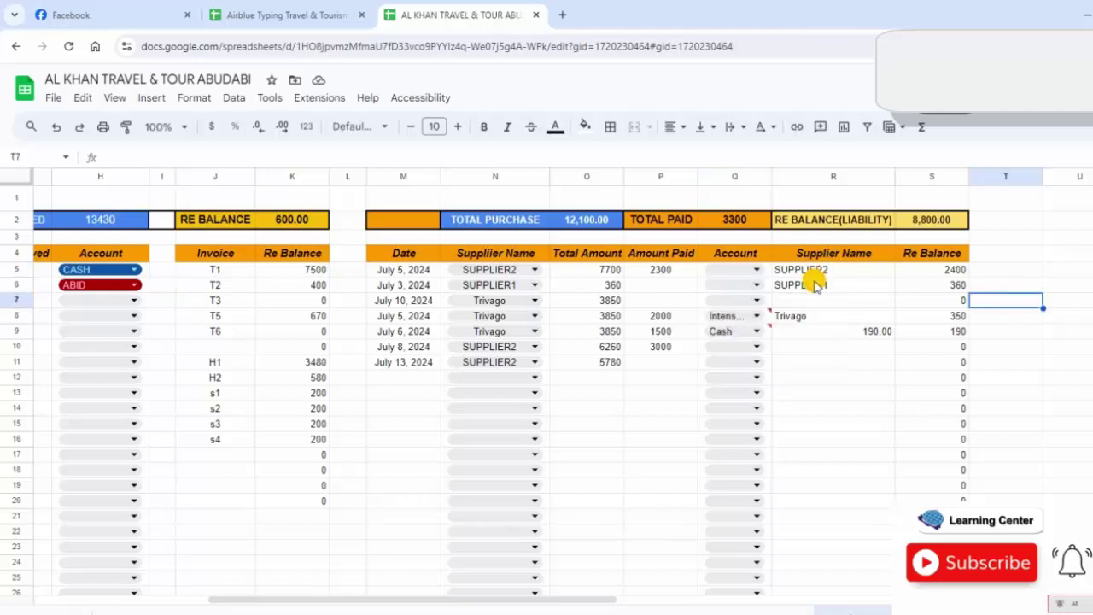
left_click(1006, 417)
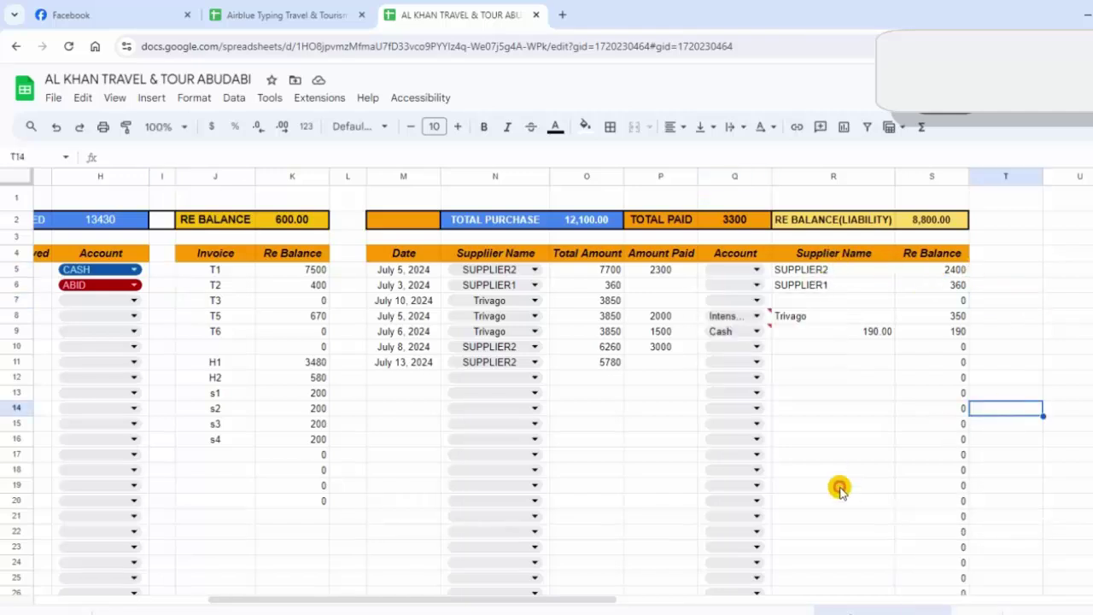
key("ctrl+shift+Page_Up")
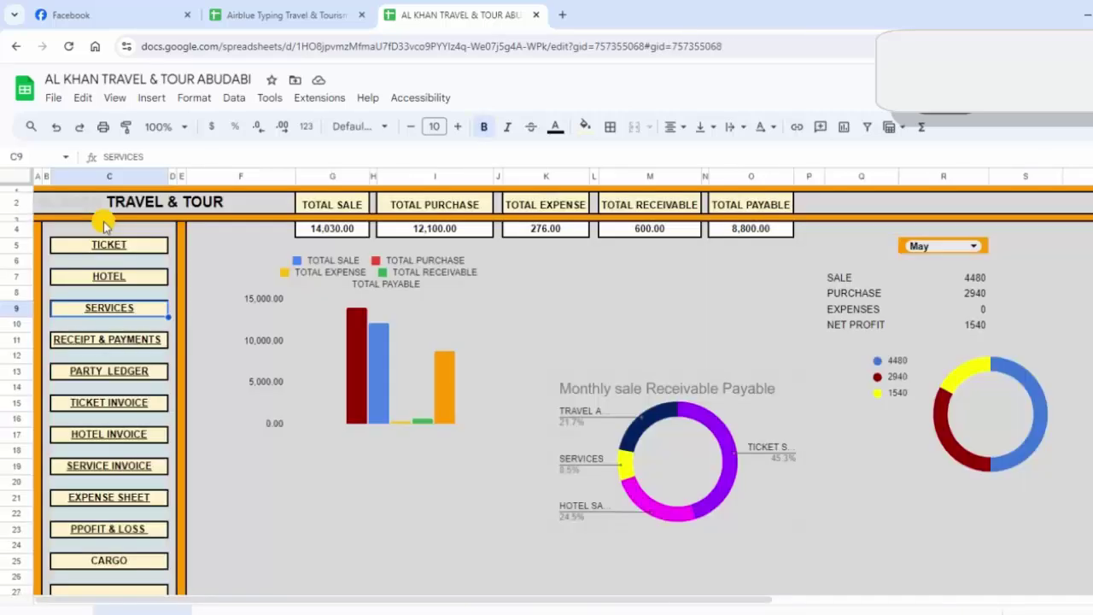
Show ANWAR's customer ledger on PARTY LEDGER, then scroll across to the SUPPLIER1 vendor ledger
left_click(106, 370)
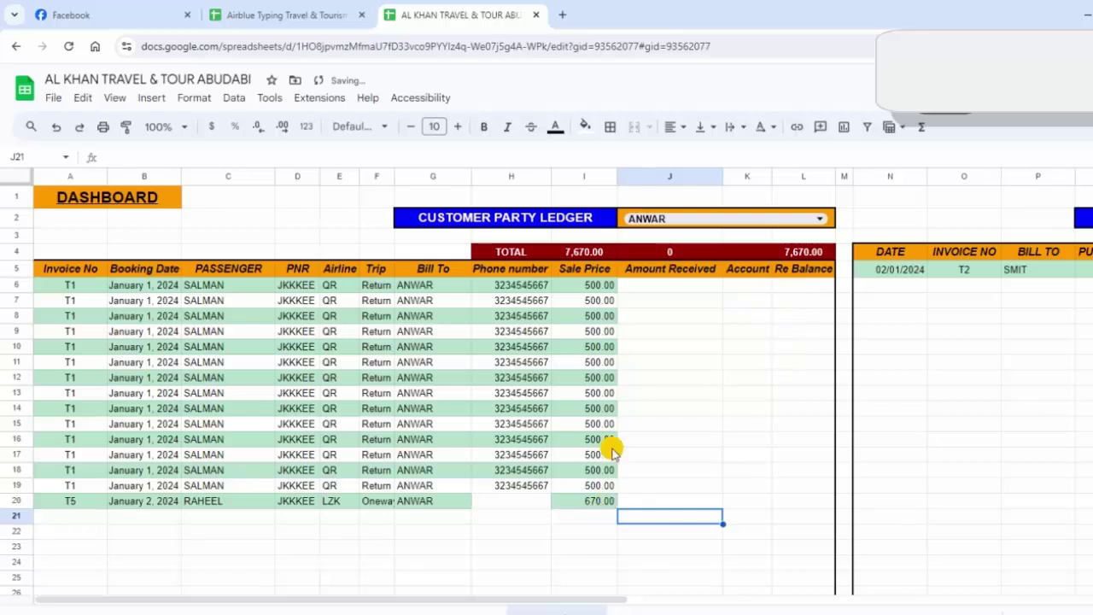
left_click(815, 224)
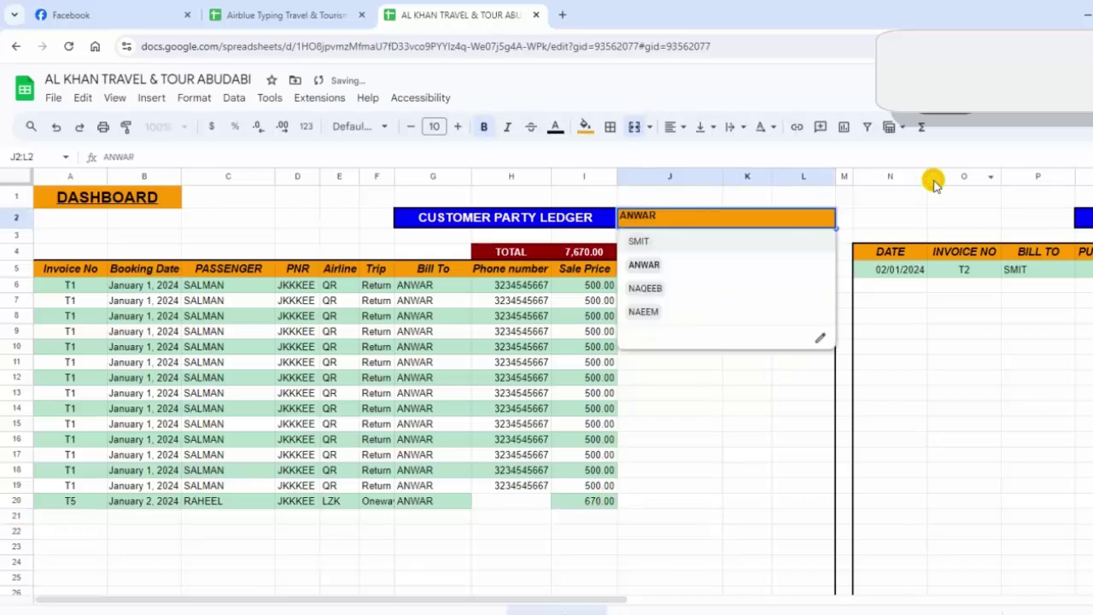
left_click(932, 176)
left_click(769, 373)
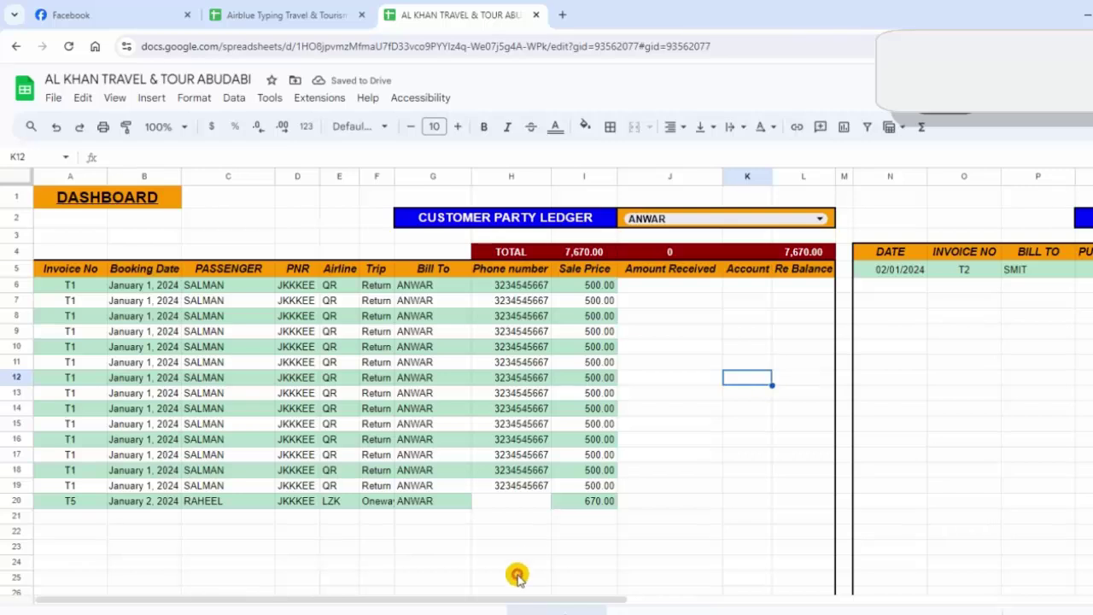
mouse_move(498, 598)
left_mouse_down()
mouse_move(671, 575)
mouse_move(817, 577)
left_mouse_up()
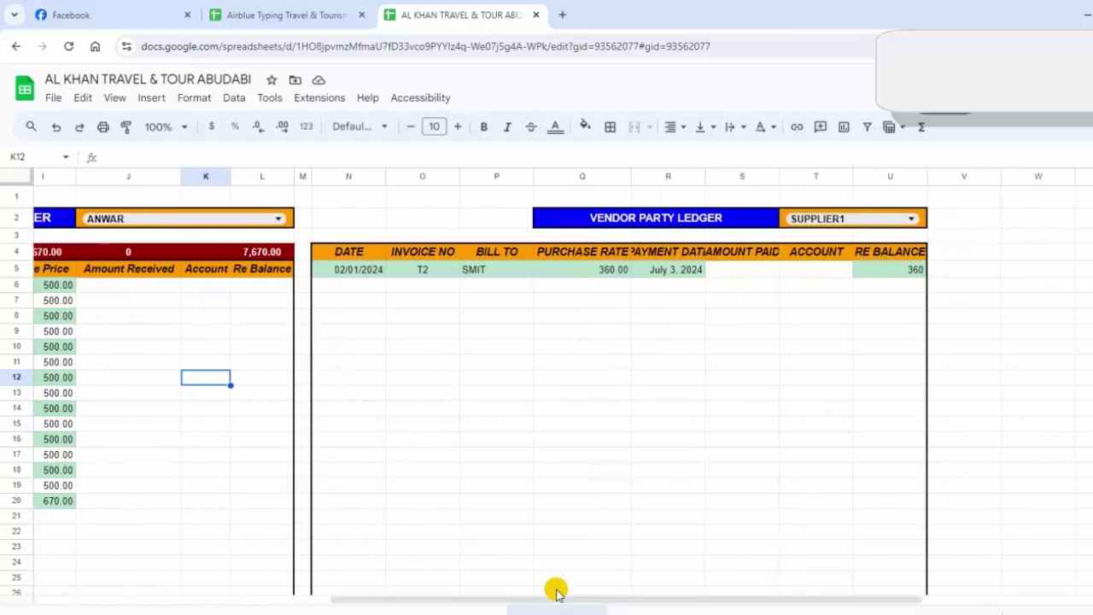
left_click_drag(552, 603, 243, 588)
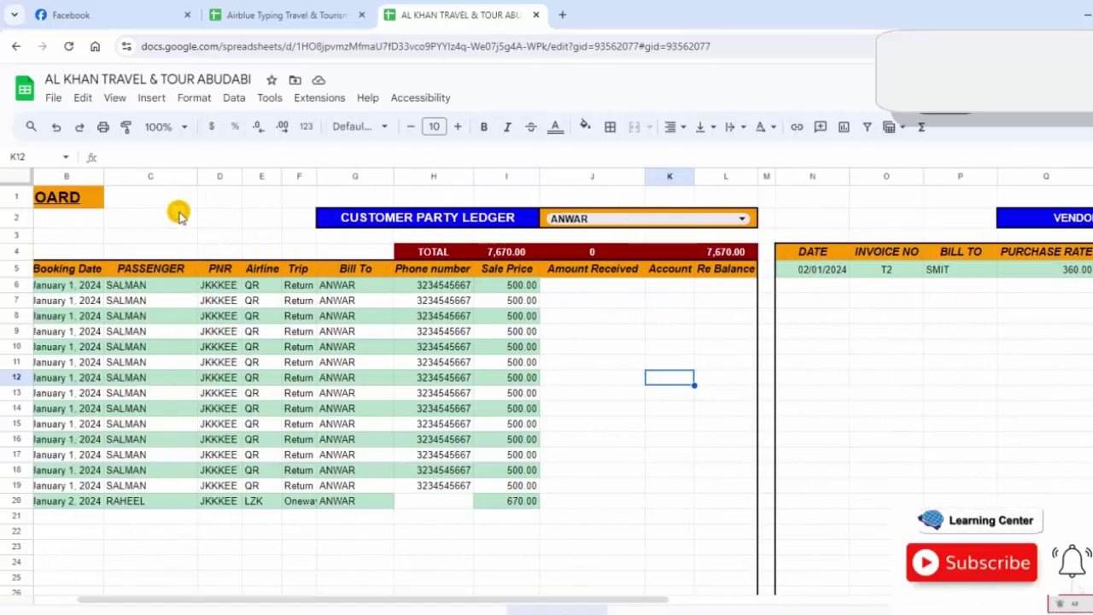
Go through the dashboard to the EXPENSE SHEET
left_click(92, 203)
left_click(93, 221)
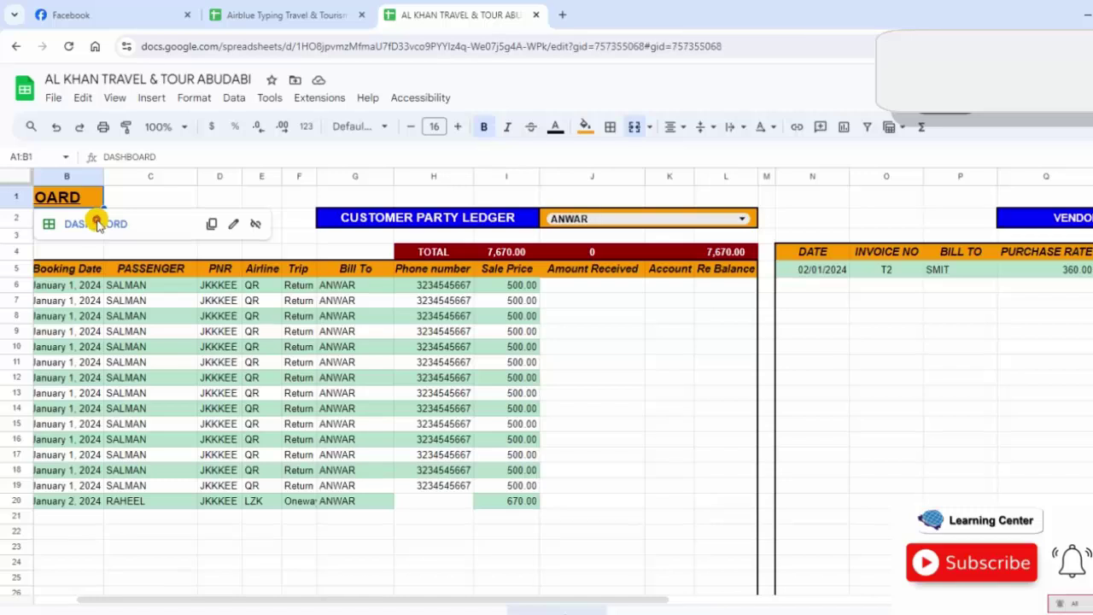
left_click(137, 501)
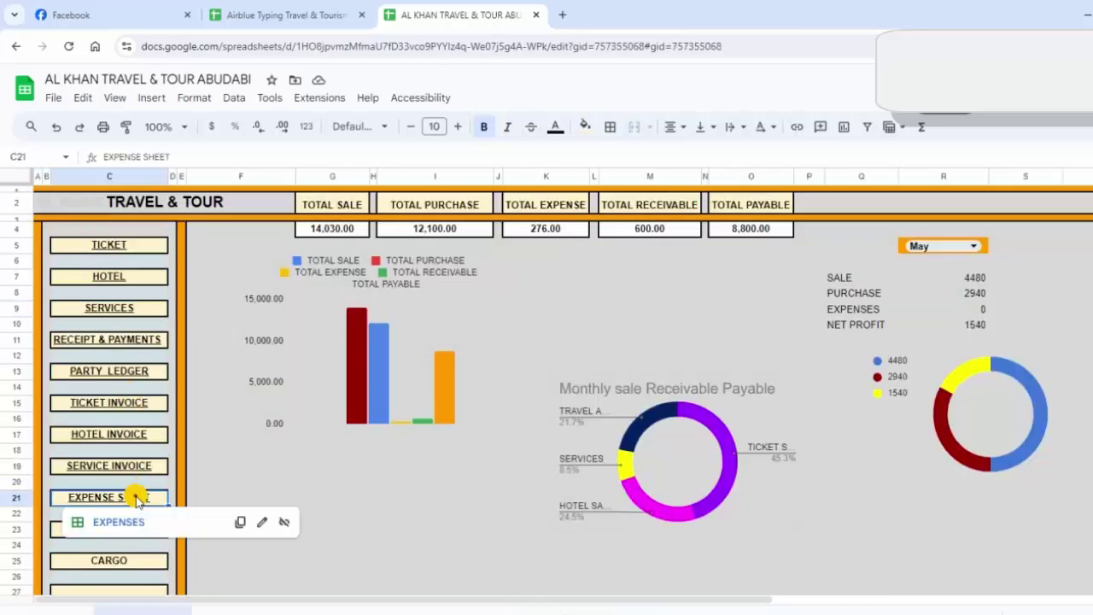
left_click(127, 522)
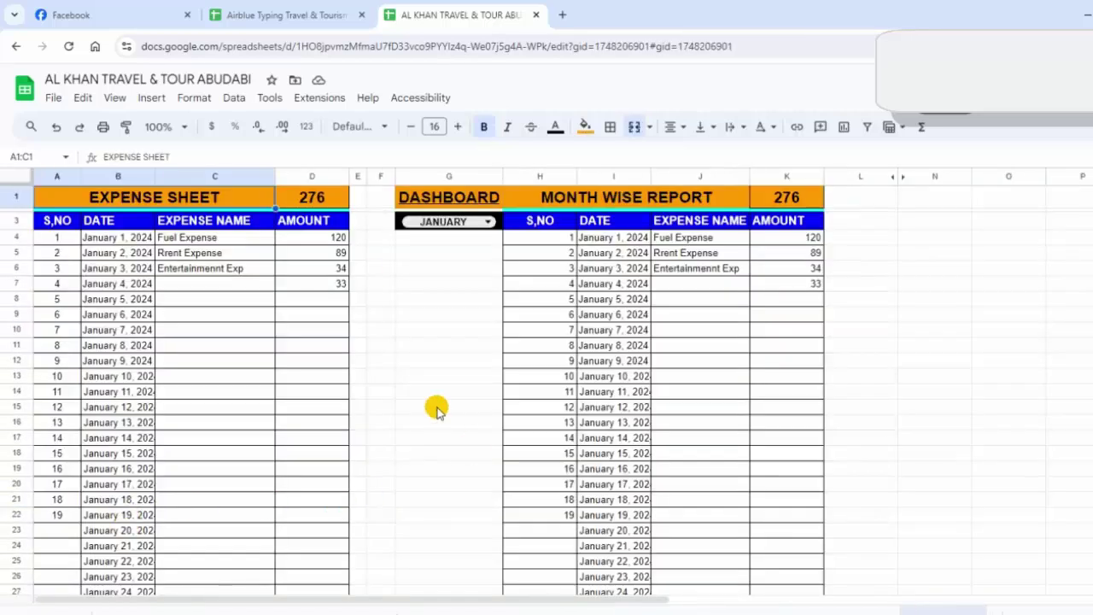
View the month-wise report for FEBRUARY, MARCH, MAY and JUNE, reset it to JANUARY, and return to the dashboard
left_click(469, 224)
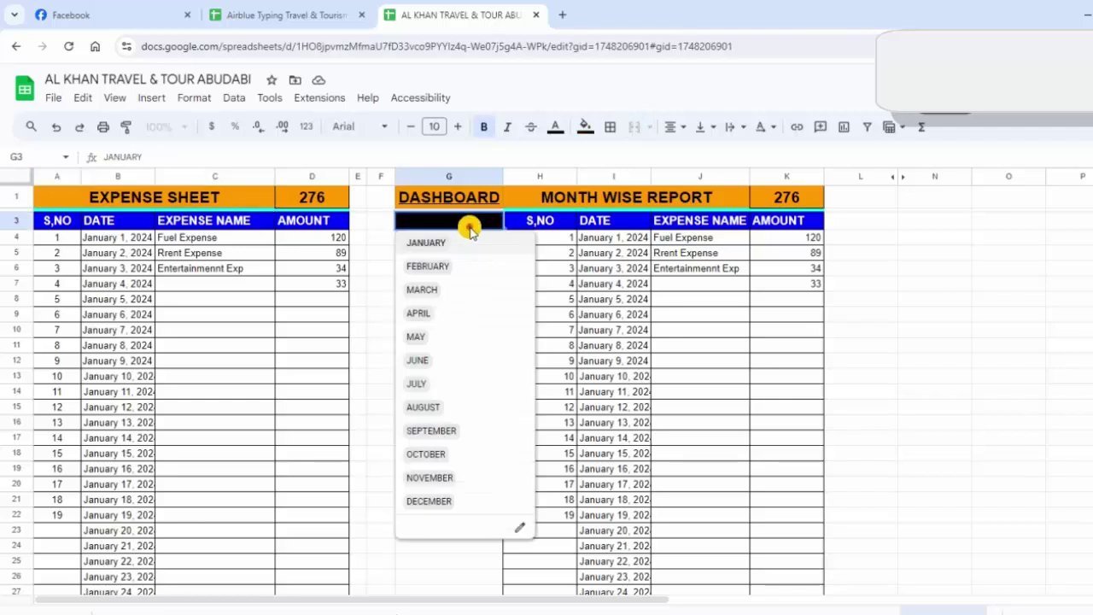
left_click(440, 265)
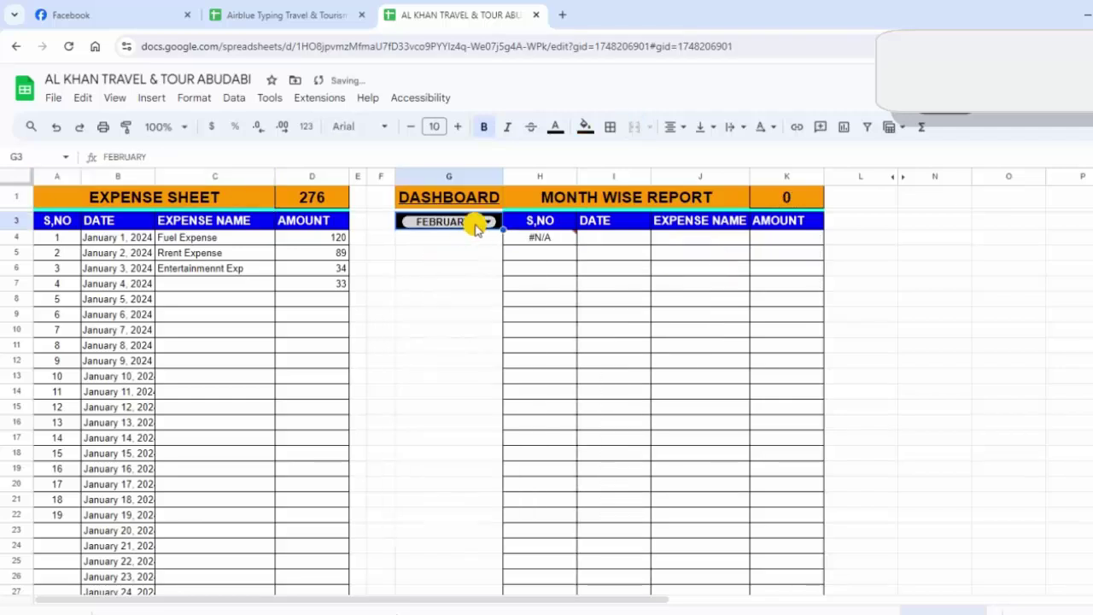
left_click(475, 225)
left_click(440, 293)
left_click(469, 224)
left_click(432, 332)
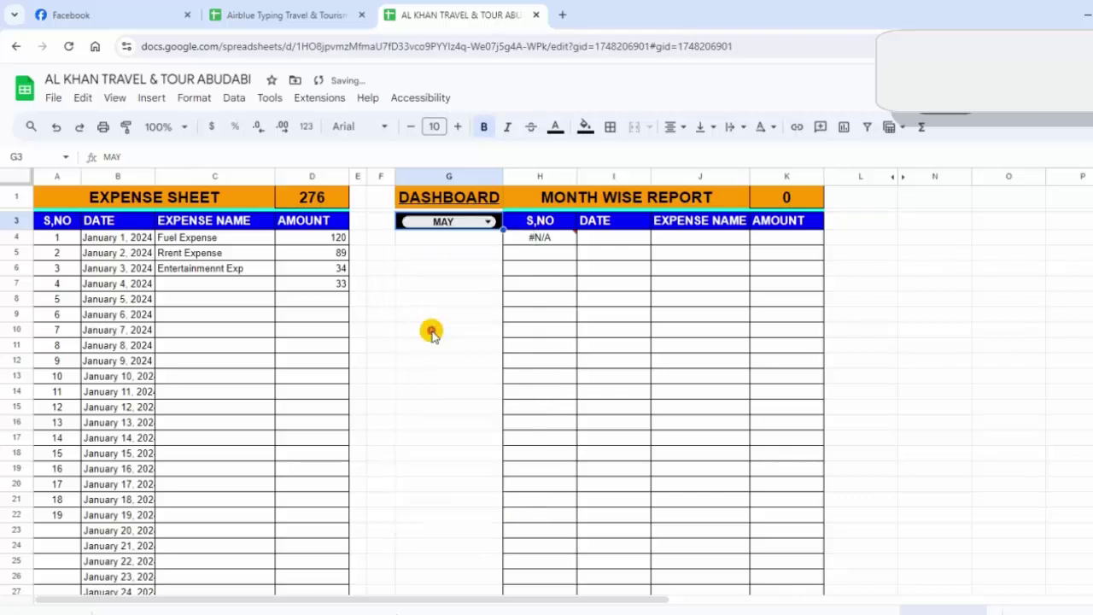
left_click(483, 224)
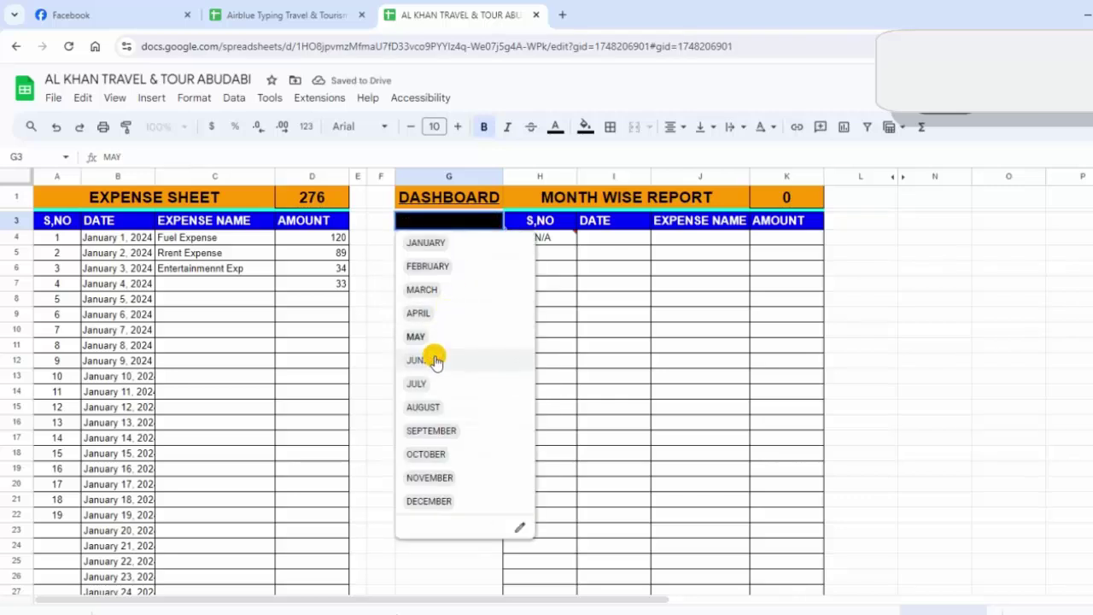
left_click(435, 360)
left_click(465, 223)
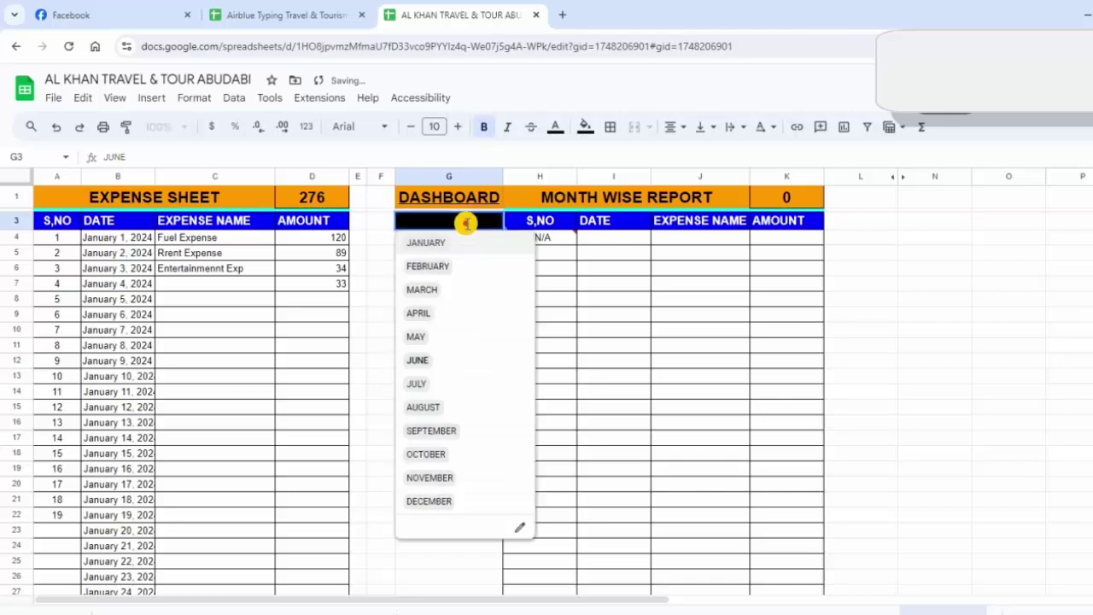
left_click(448, 244)
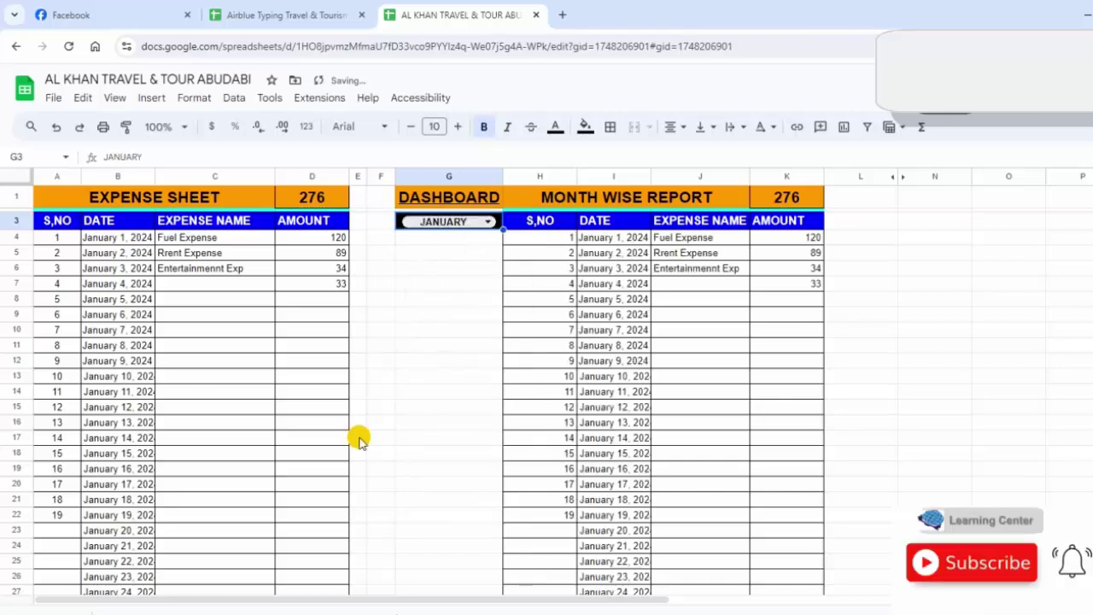
left_click(423, 198)
left_click(435, 223)
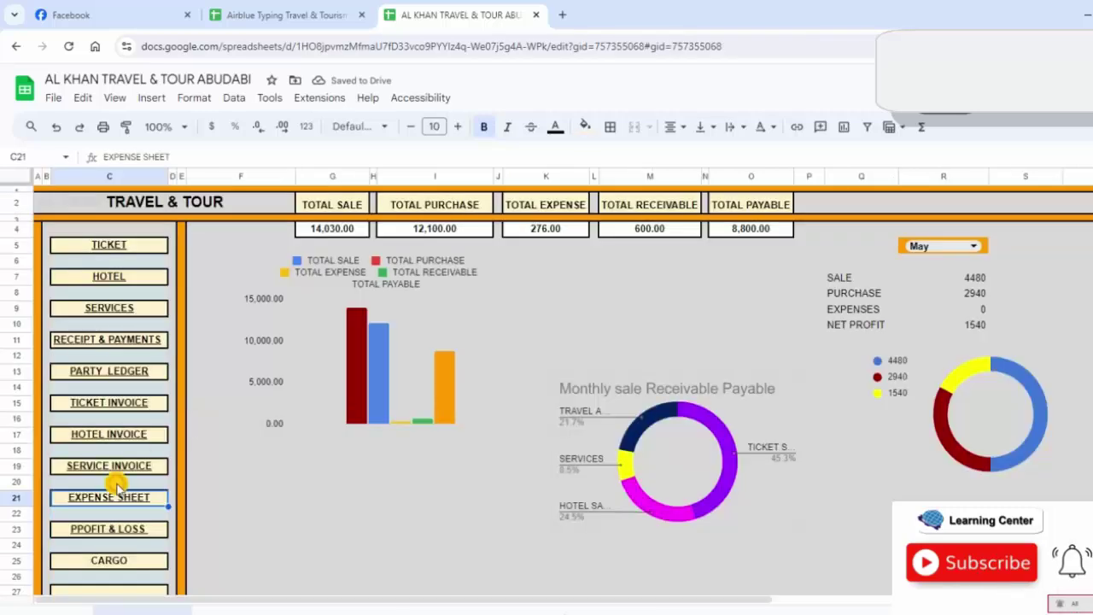
Open the Profit & Loss Account sheet and scroll down to the 1,877.00 net profit and back
left_click(105, 529)
left_click(115, 553)
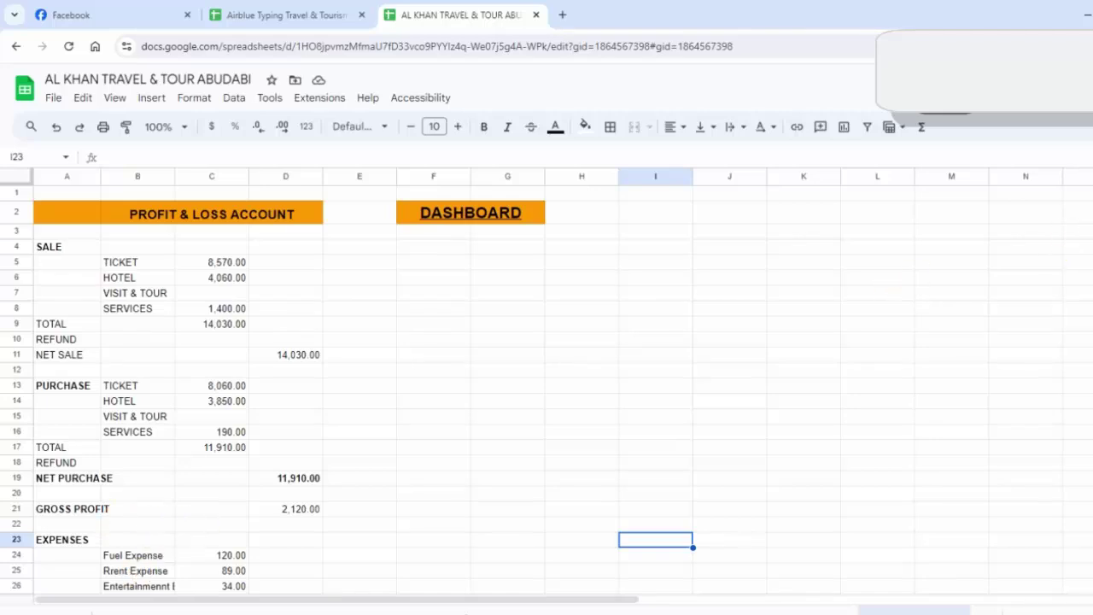
scroll(546, 385, "down", 3)
scroll(546, 384, "down", 2)
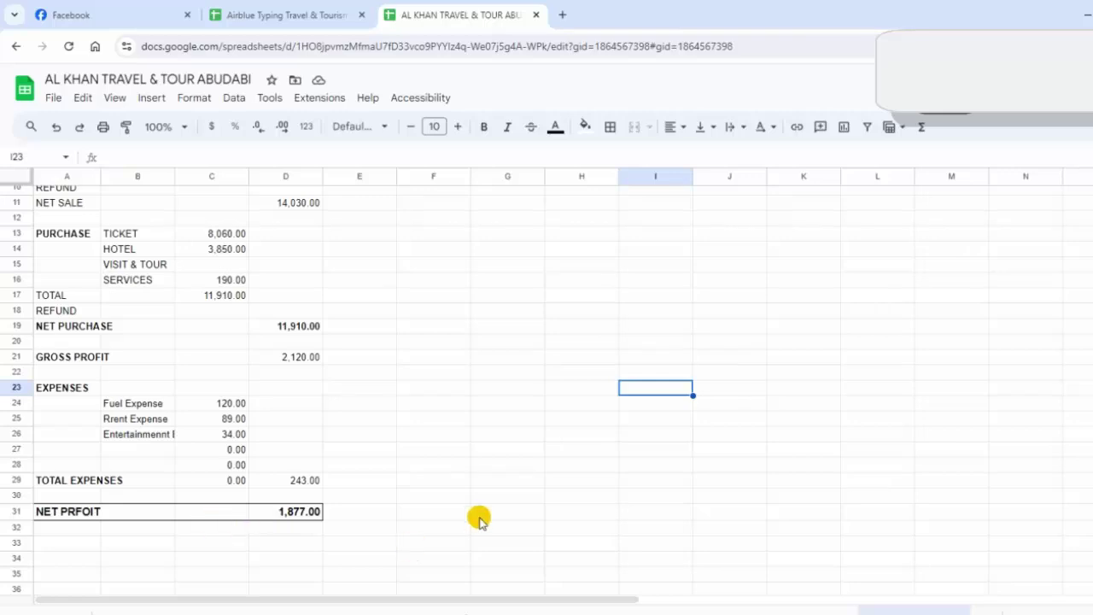
scroll(546, 384, "up", 3)
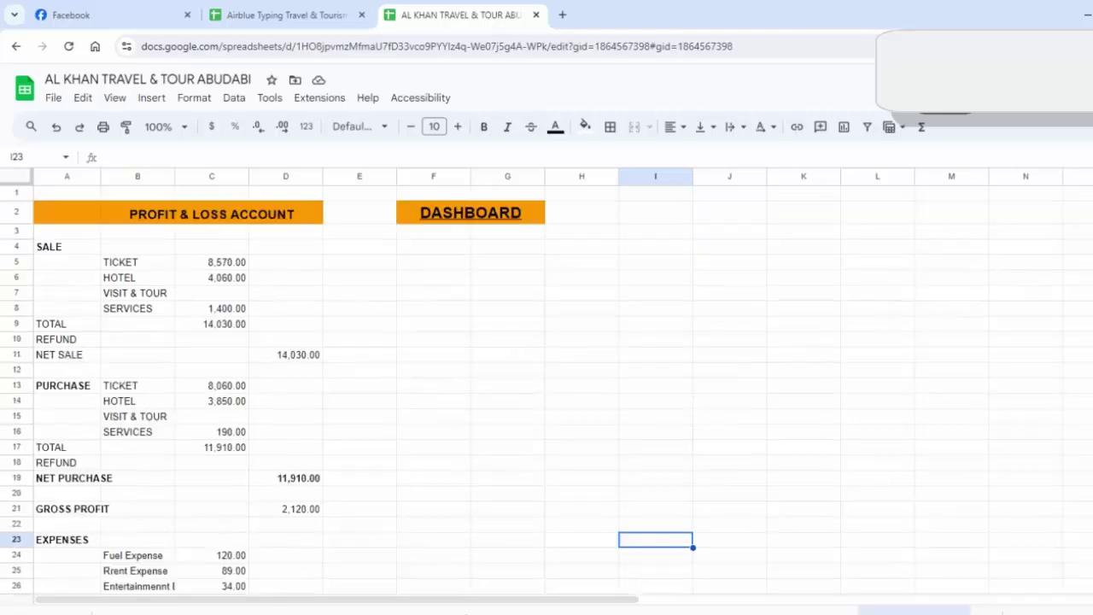
left_click(485, 215)
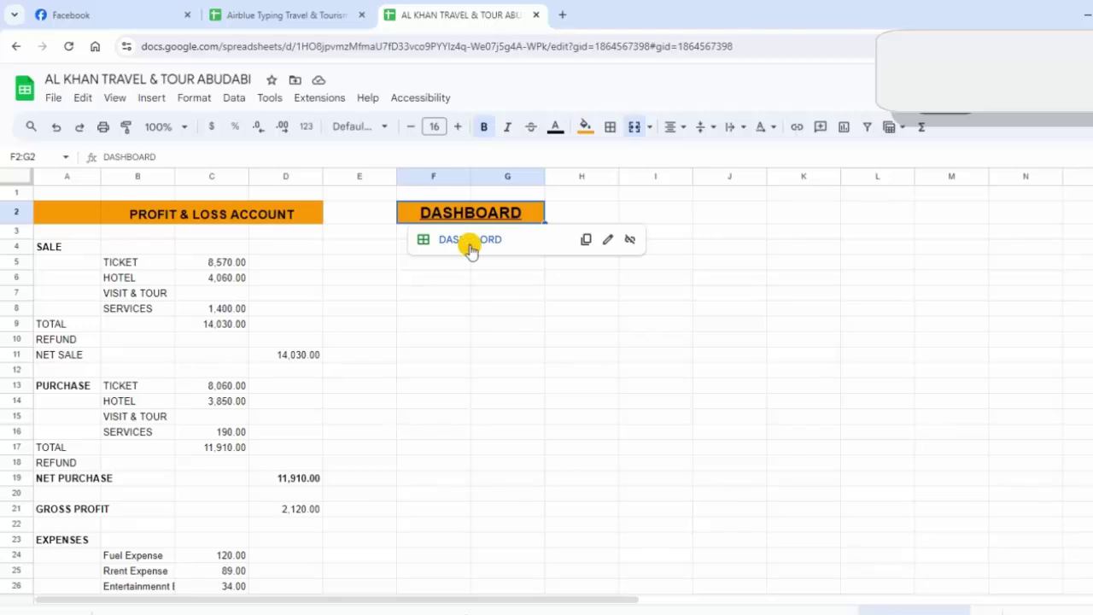
Return to the dashboard and scroll down to its sales, receivables and payables charts
left_click(470, 243)
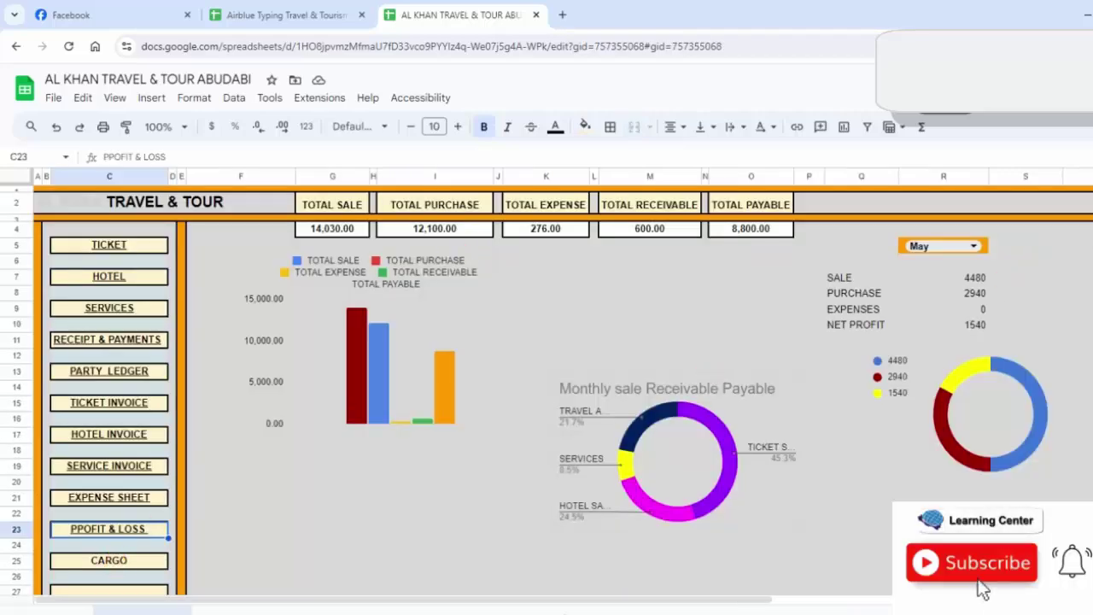
scroll(846, 425, "down", 3)
scroll(846, 424, "down", 2)
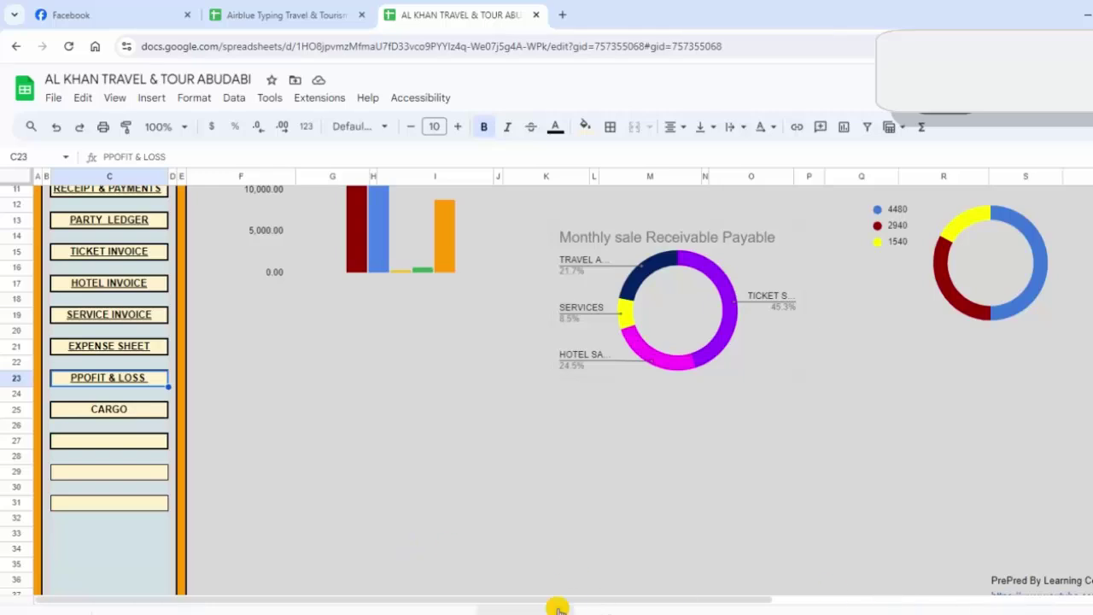
Open RECEIPT & PAYMENTS and scroll across the RECEIPT and PAYMENTS tables with their CASH and ABID totals
left_click(527, 612)
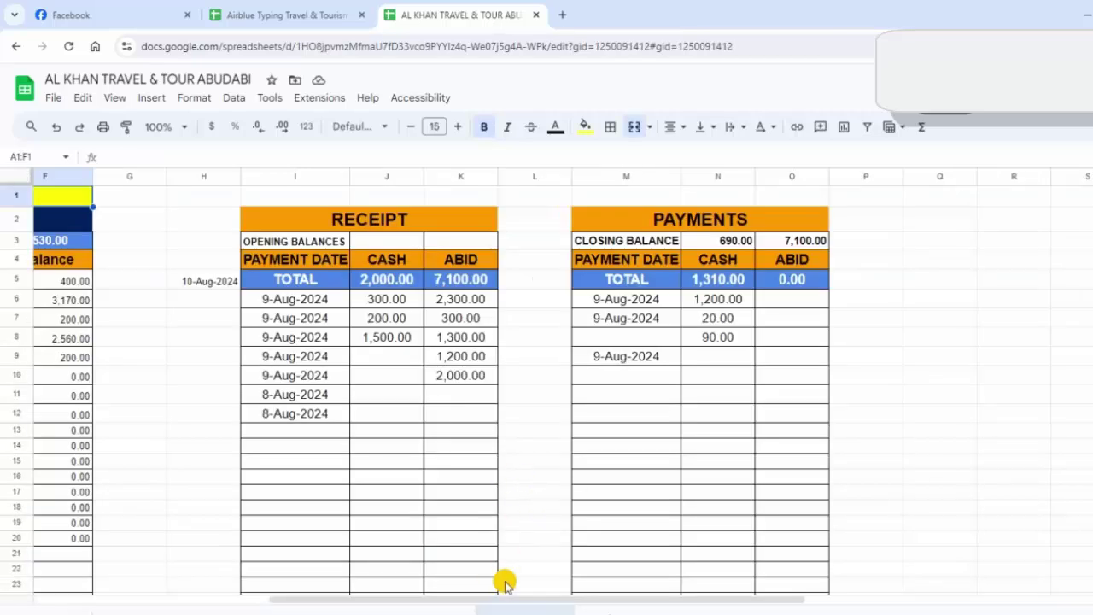
left_click_drag(494, 598, 111, 603)
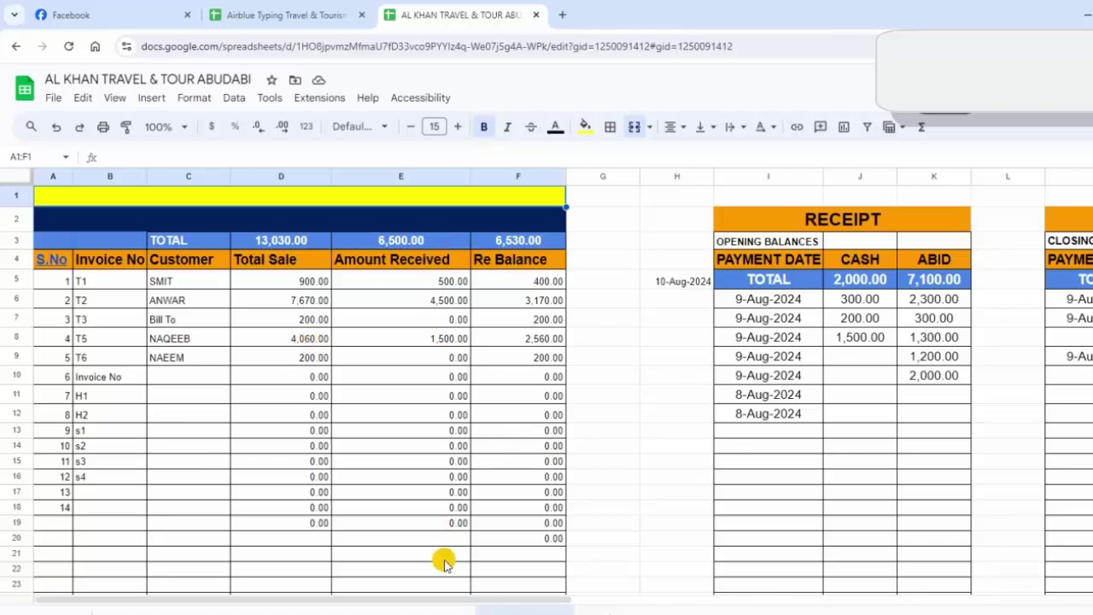
left_click_drag(422, 596, 564, 601)
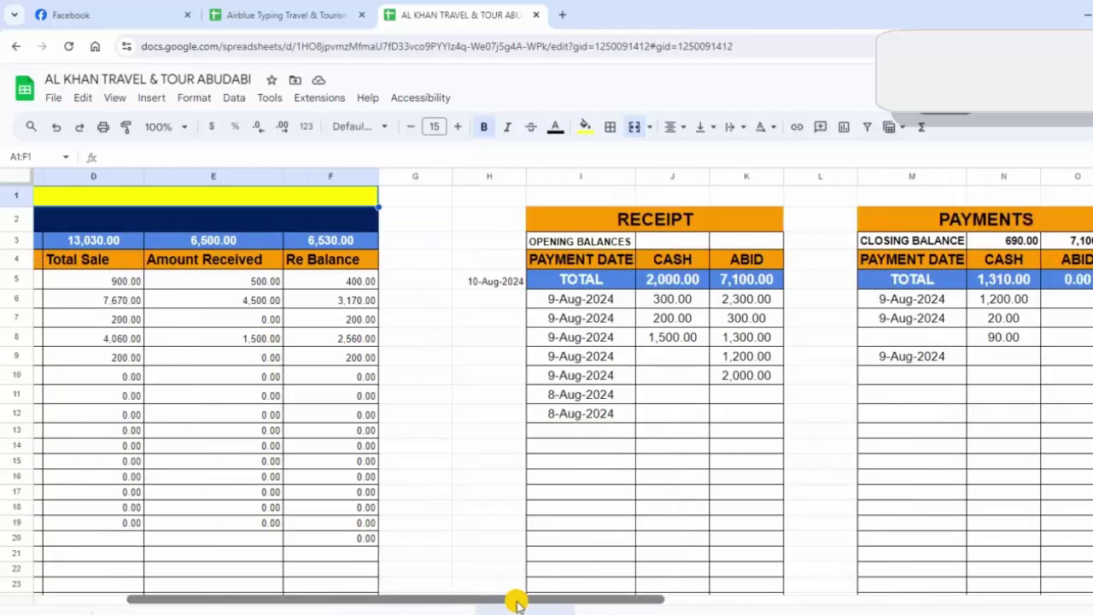